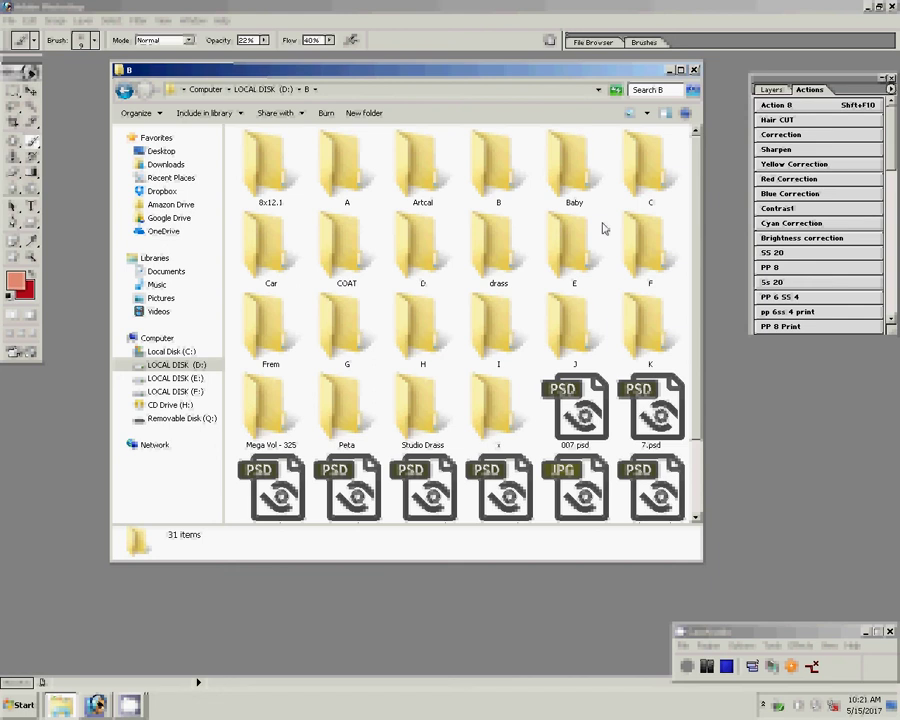
Step: Jump to the drass folder and open the coat2.psd suit template in Photoshop
text(dr)
key(Return)
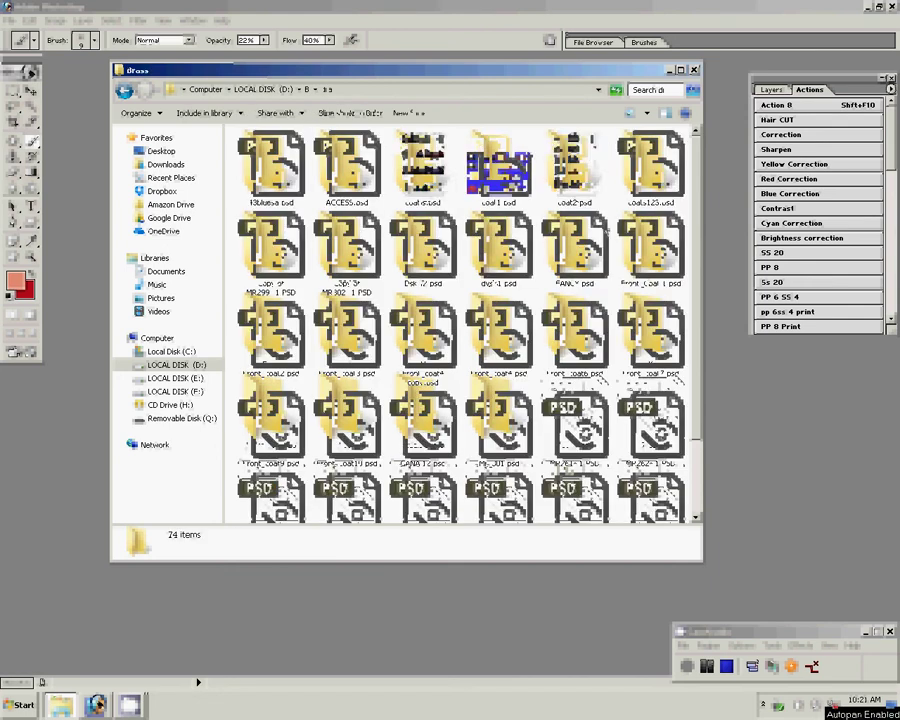
click(574, 172)
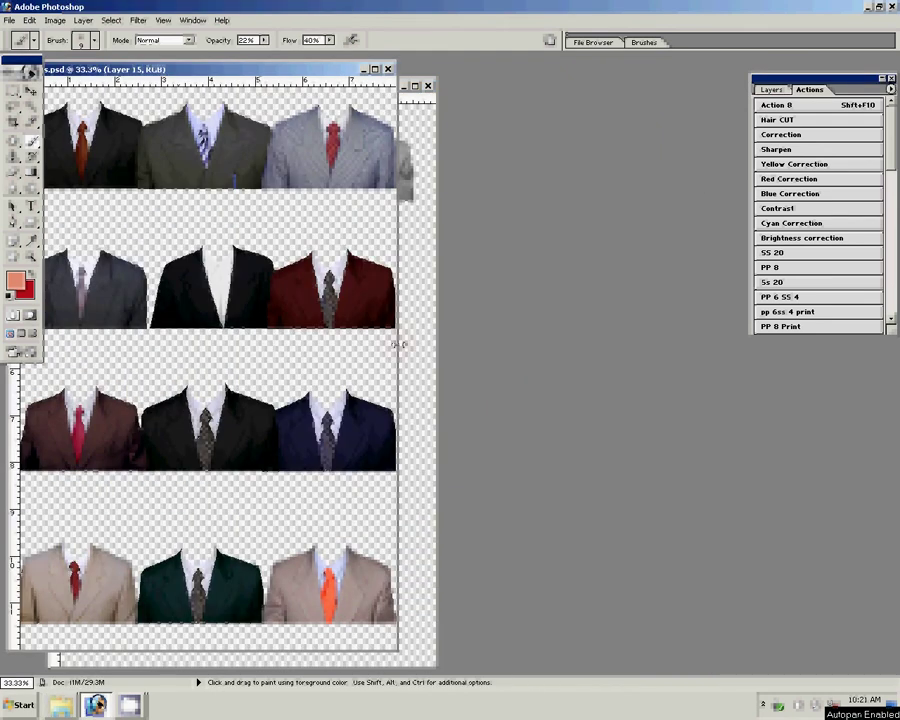
Step: Move the coat s.psd window to the right, select the Move tool, and return to Explorer
drag(211, 70, 538, 87)
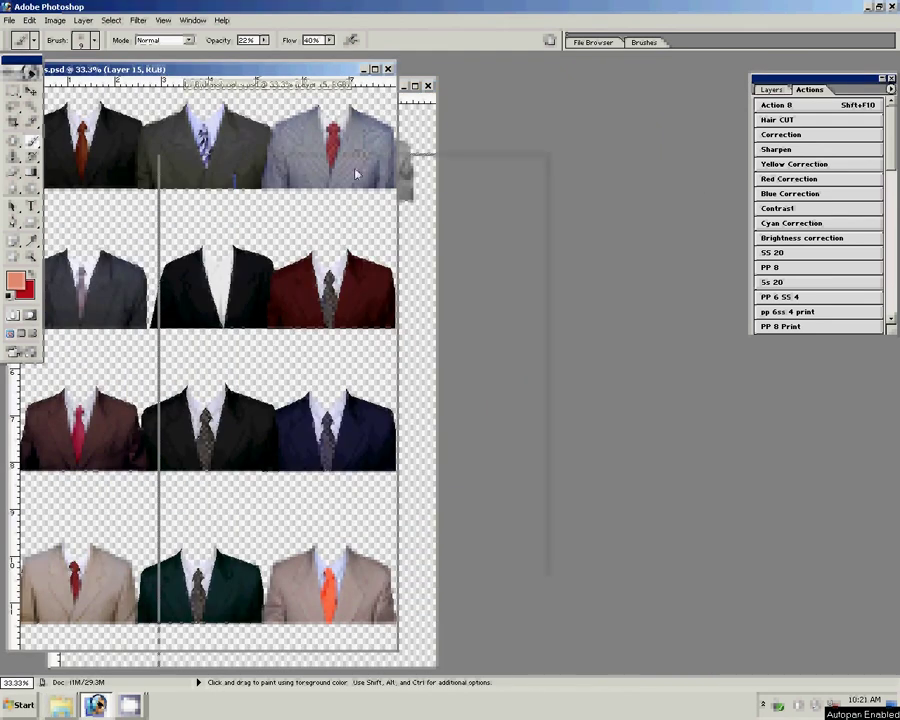
key(e)
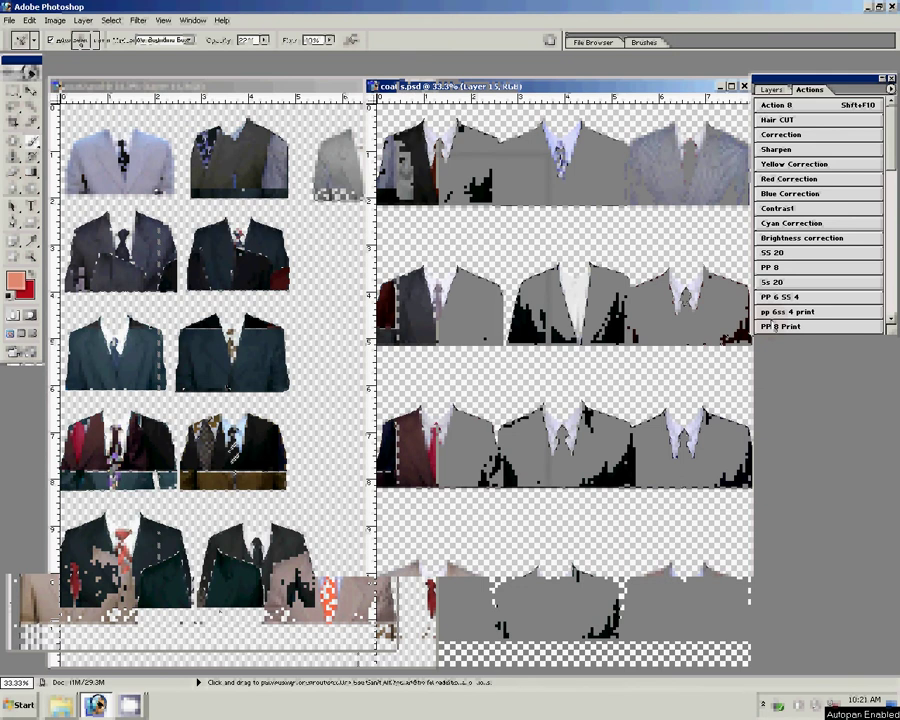
key(v)
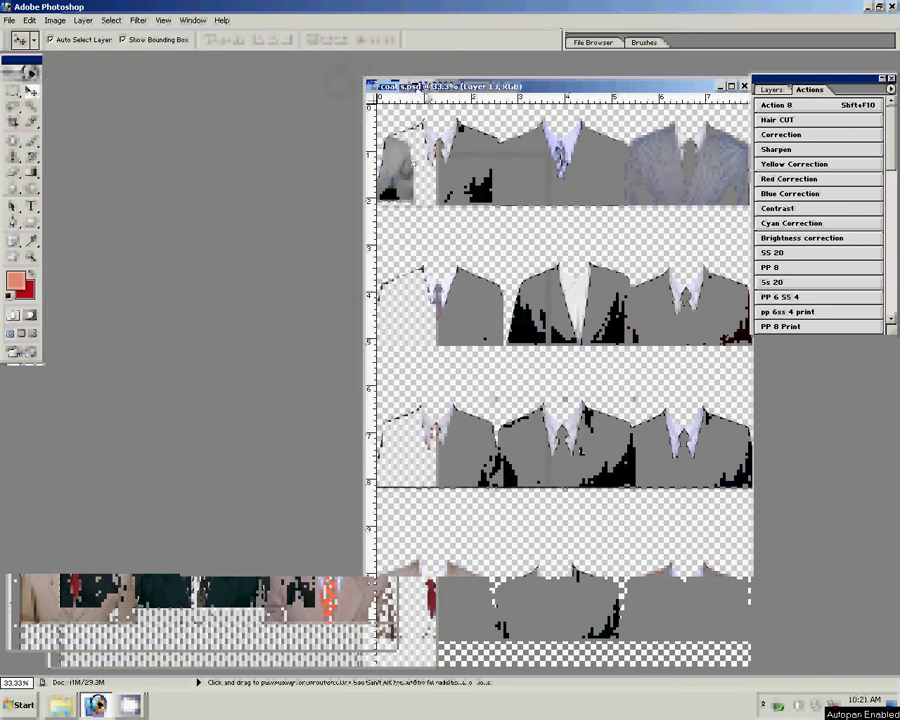
key(alt+Tab)
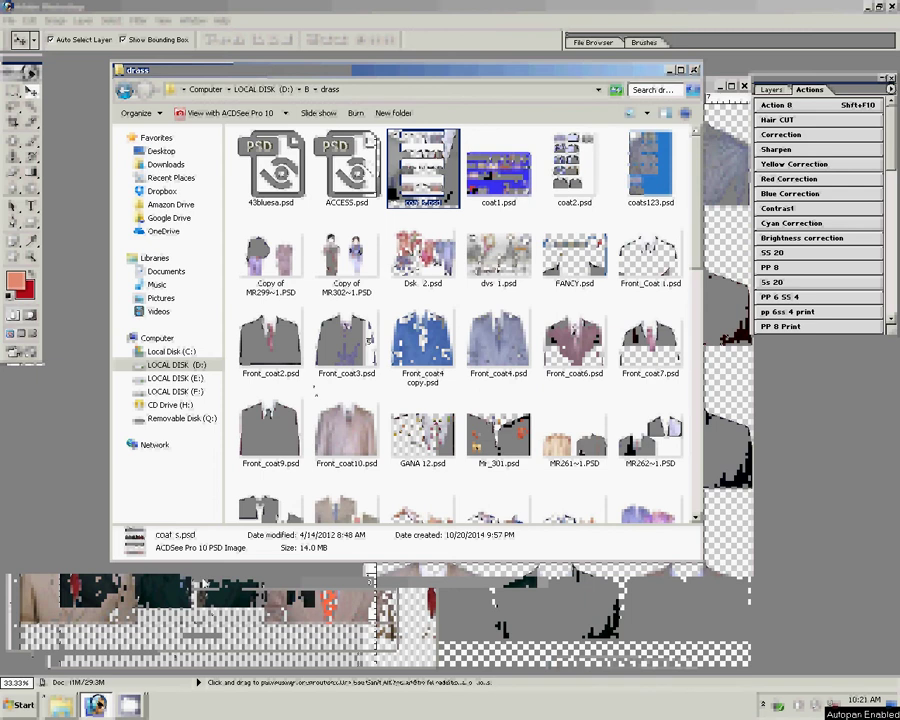
Step: Delete NIKON001.DSC from Removable Disk (Q:)
click(185, 419)
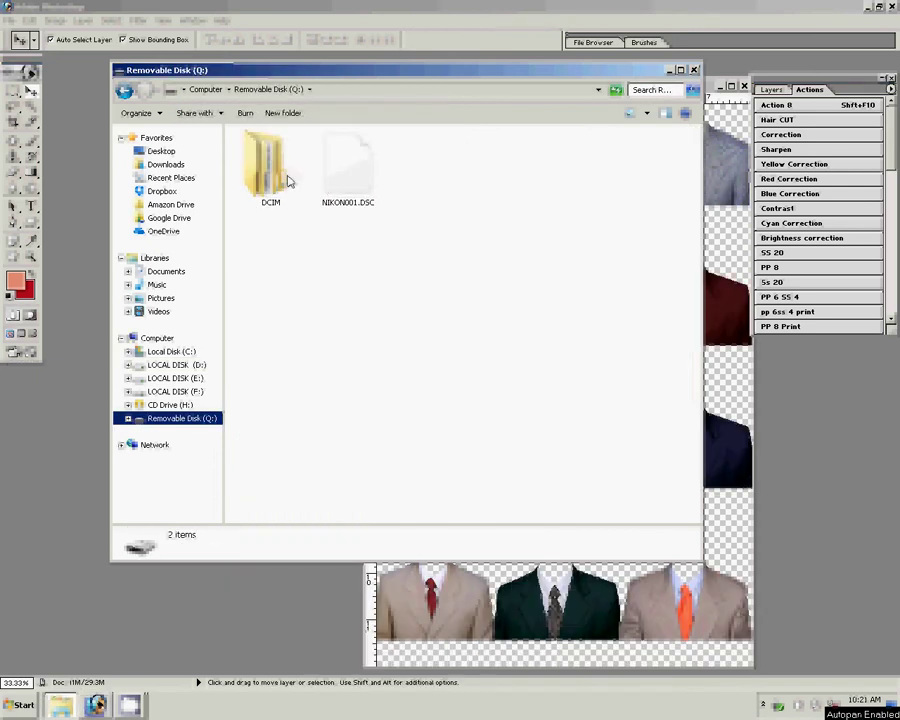
click(350, 184)
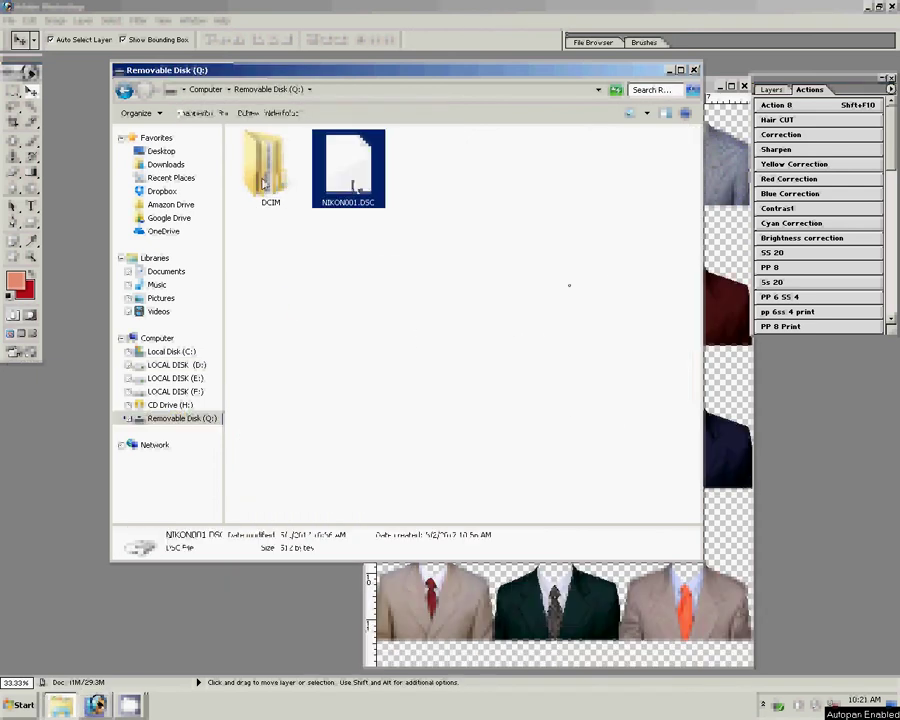
key(Delete)
click(520, 412)
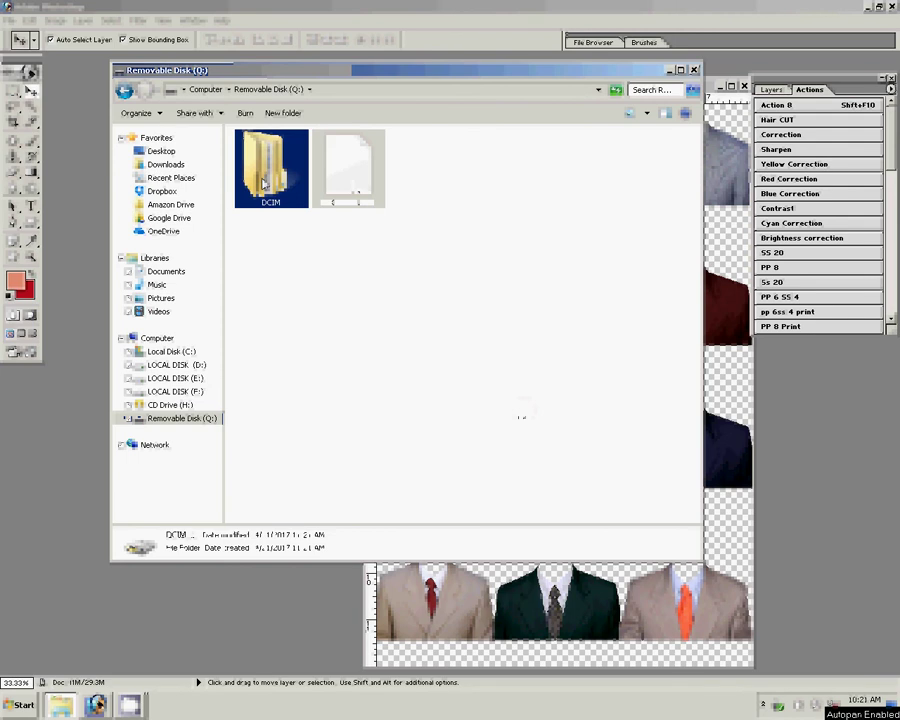
Step: Open the DCIM > 101ND40X folder to reach the man's portrait photo
double_click(263, 183)
click(265, 153)
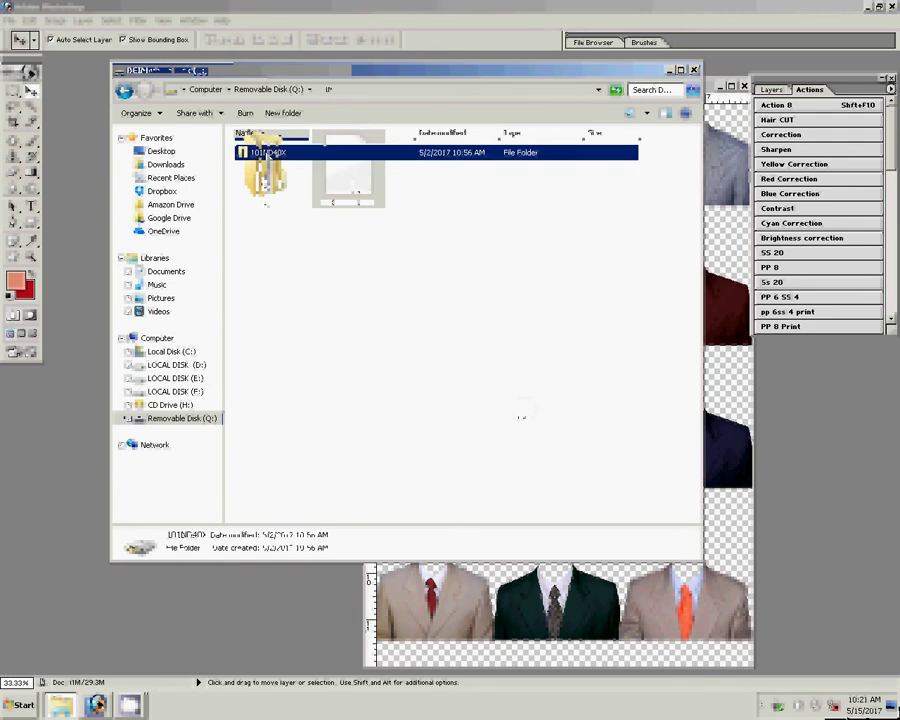
double_click(265, 153)
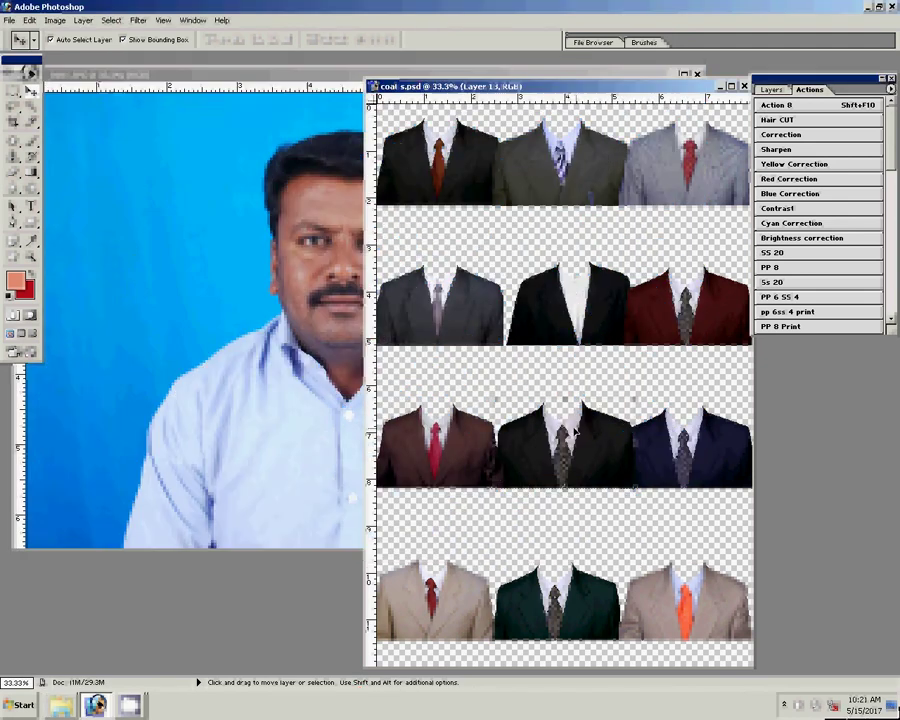
Step: Drag the black suit onto DSC_0101.JPG as Layer 1 and scale it over the man's chest and shoulders
mouse_move(561, 429)
mouse_down()
mouse_move(213, 380)
mouse_move(387, 435)
mouse_up()
key(ctrl+t)
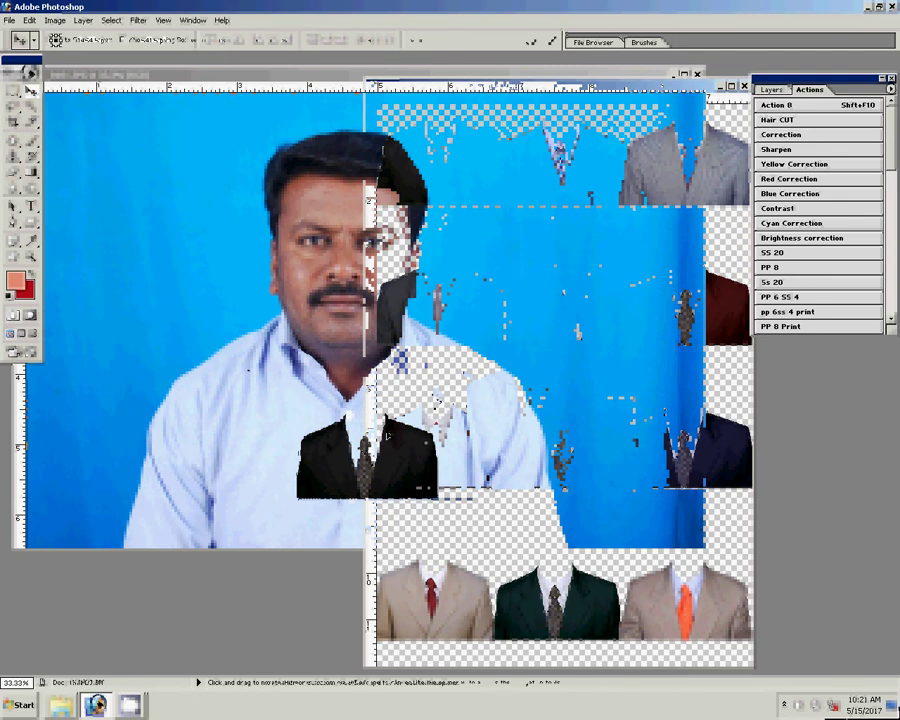
drag(437, 415, 570, 330)
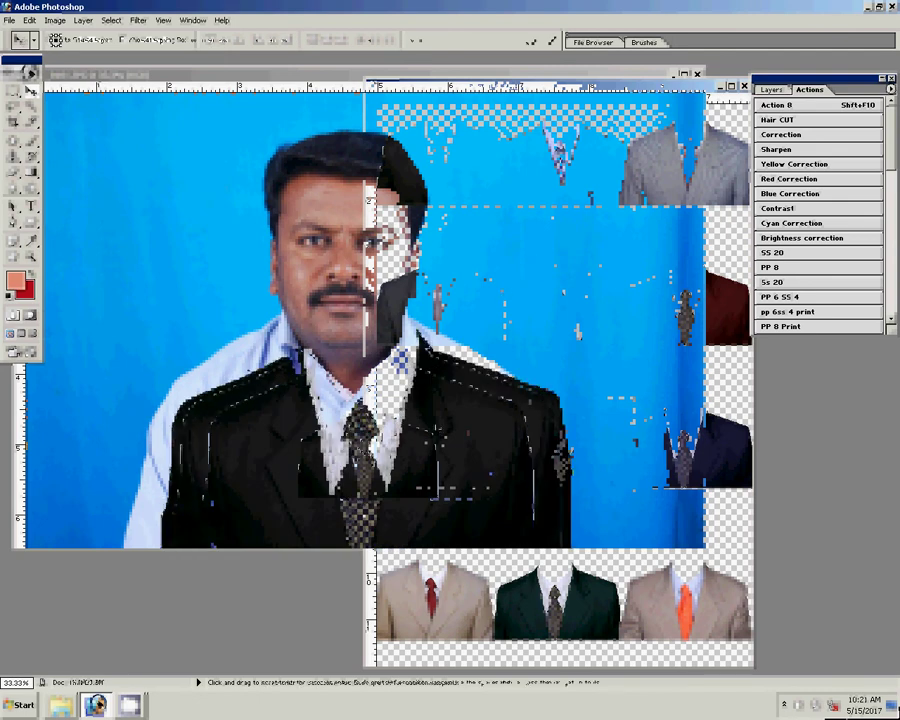
drag(432, 435, 417, 425)
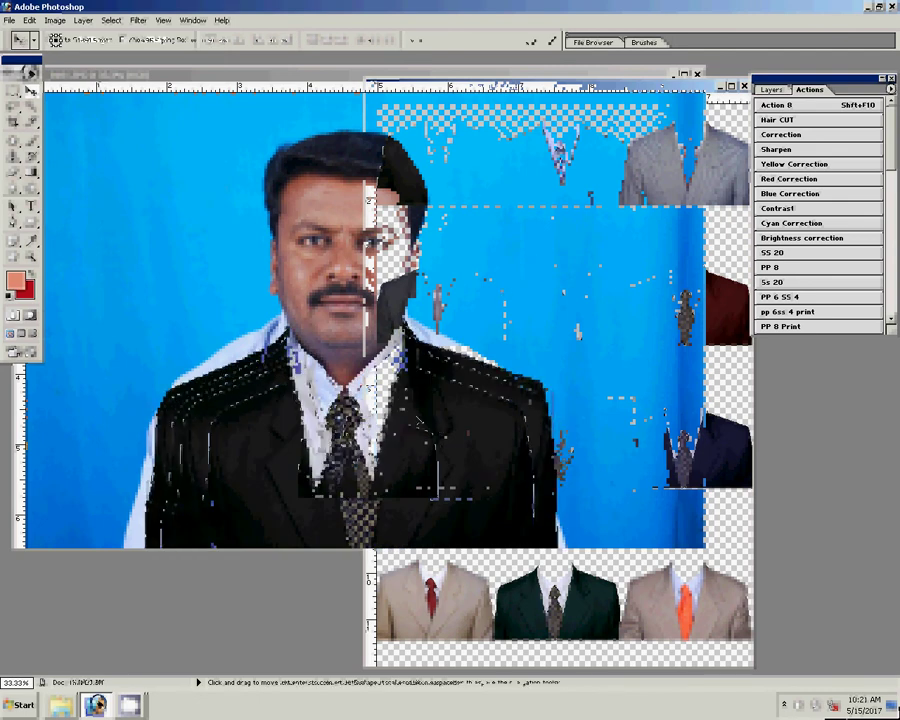
key(Return)
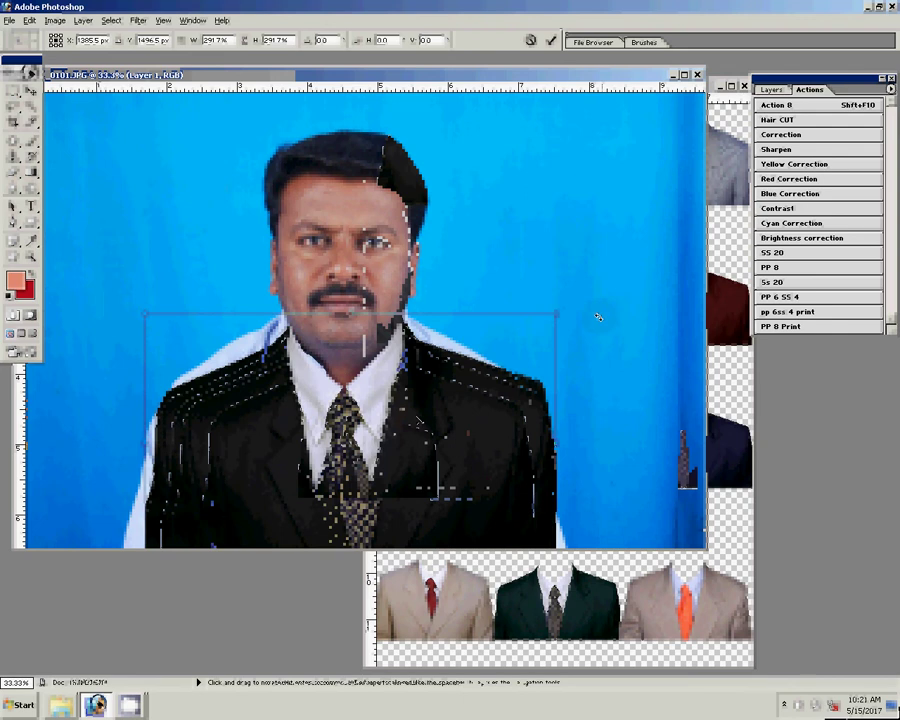
drag(597, 317, 574, 300)
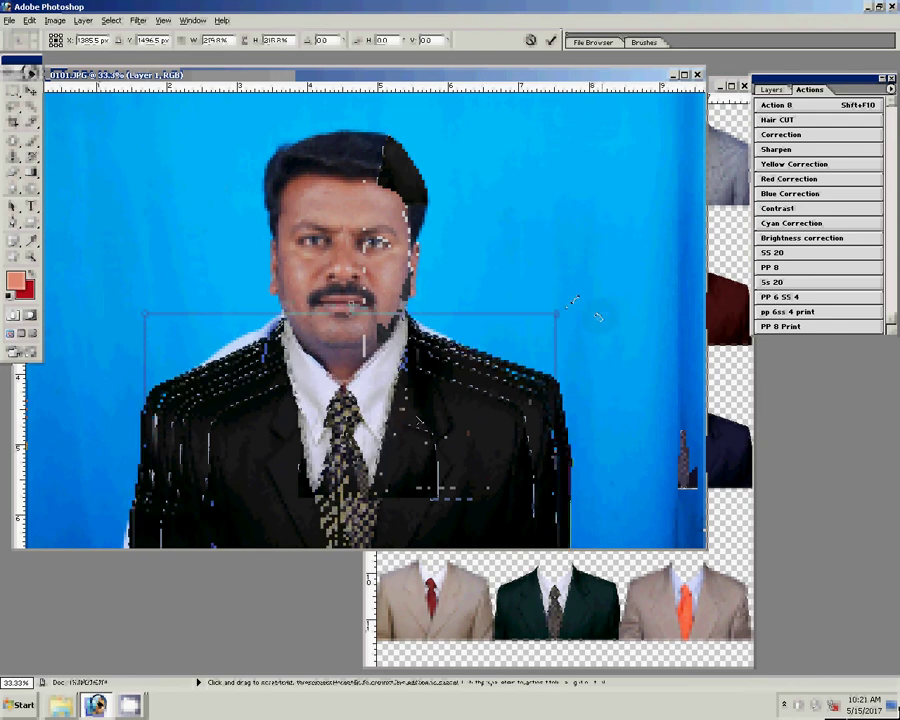
key(Return)
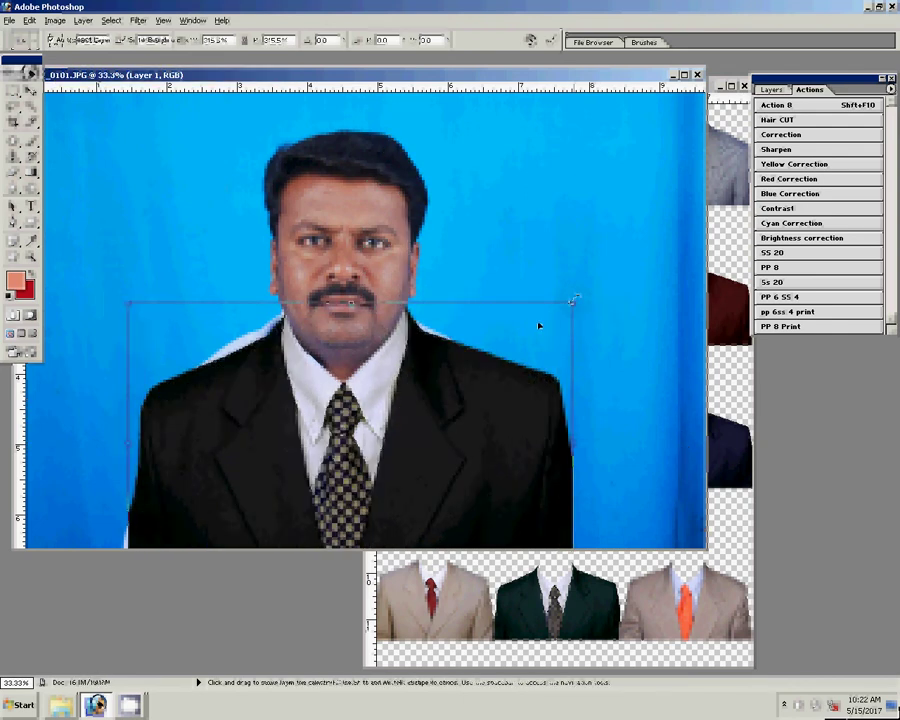
key(z)
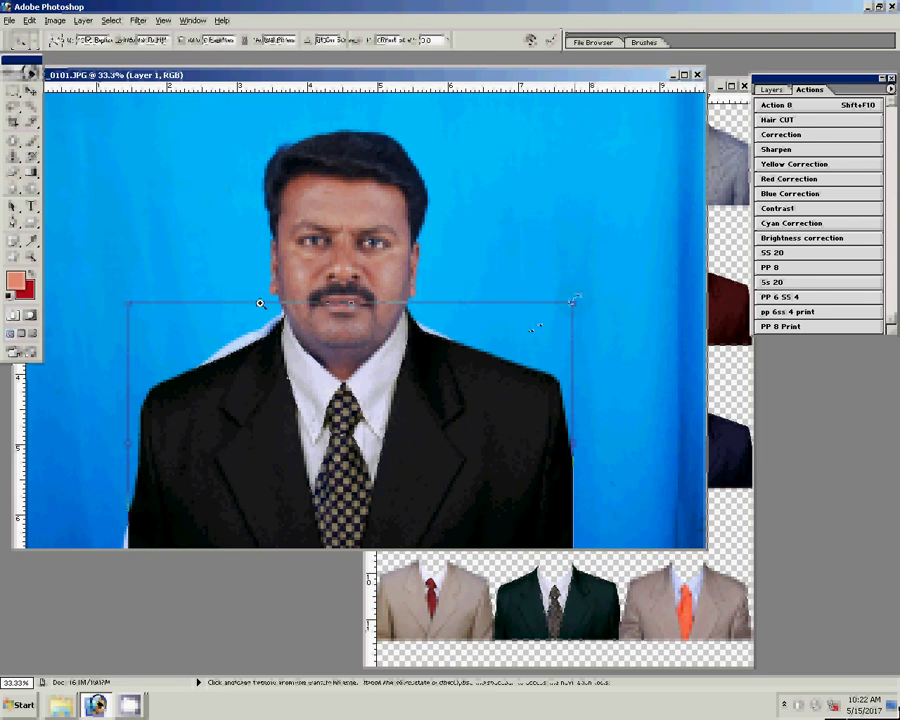
click(477, 346)
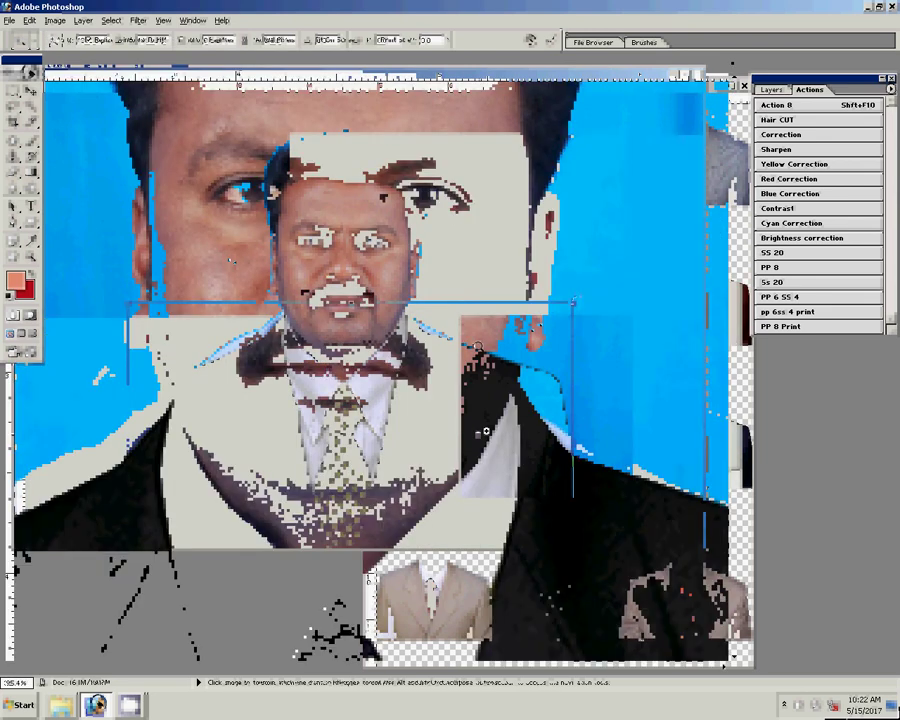
Step: Set the Eraser to 100% opacity and 100% flow
key(e)
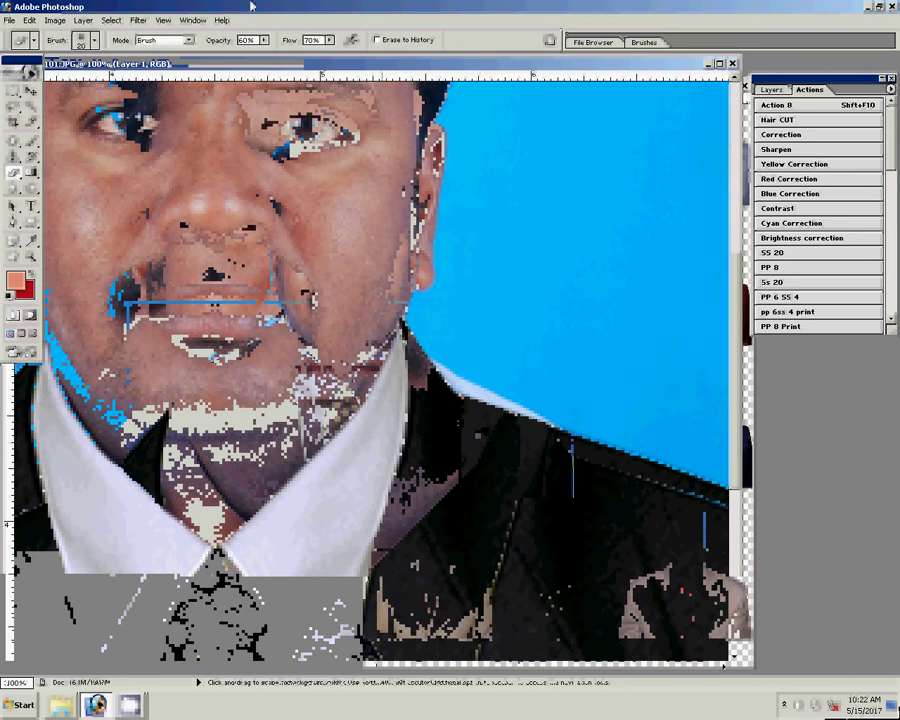
click(264, 40)
drag(264, 52, 341, 56)
click(329, 40)
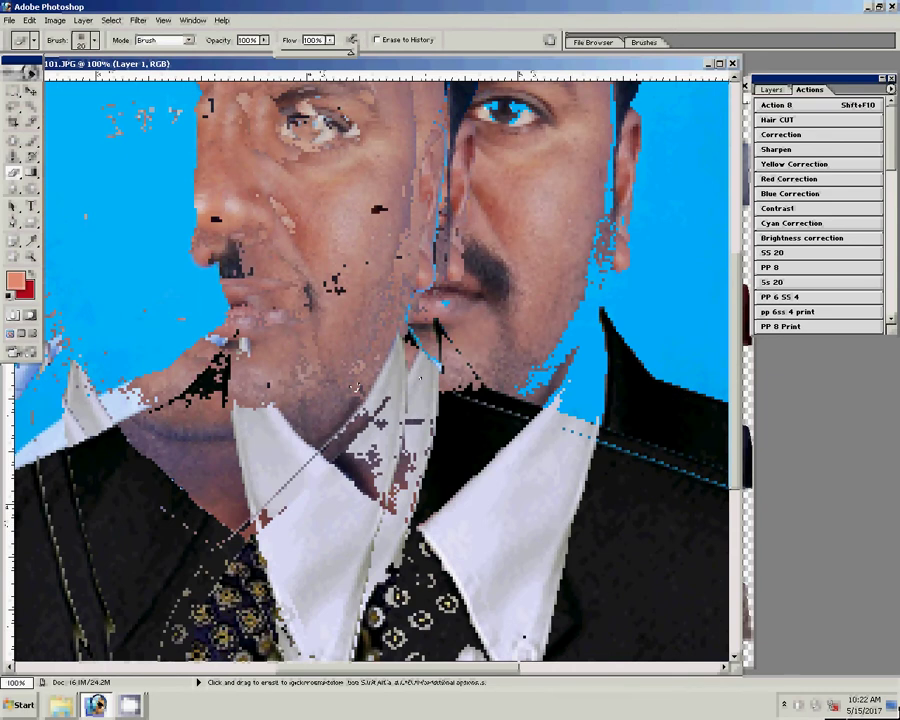
Step: Zoom in on the collar, enlarge the eraser brush, and erase suit excess at the left shoulder
key(z)
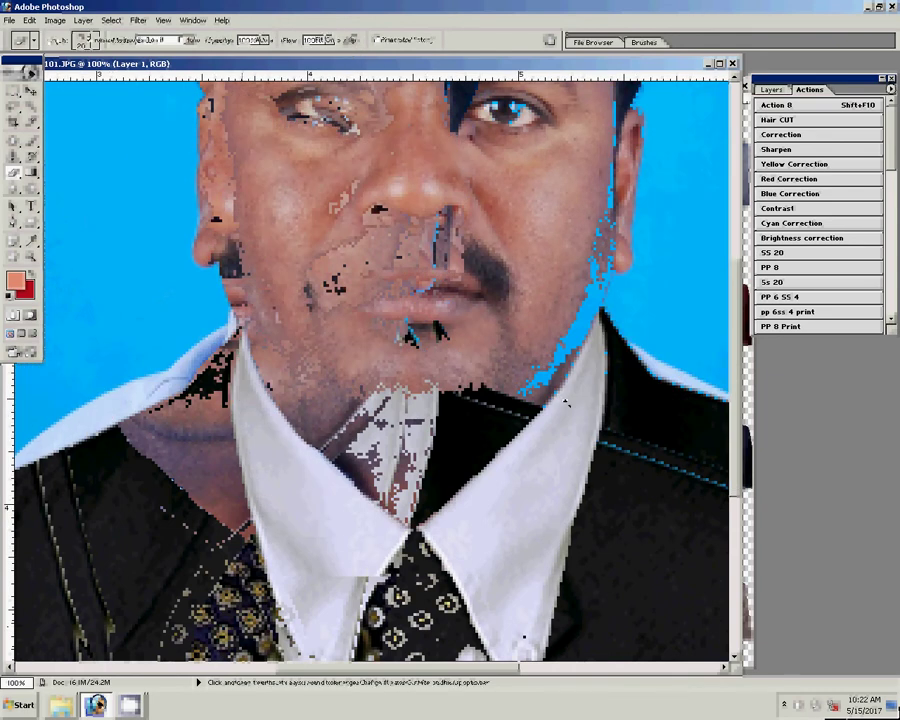
alt+click(466, 360)
key(ctrl+plus)
key(ctrl+plus)
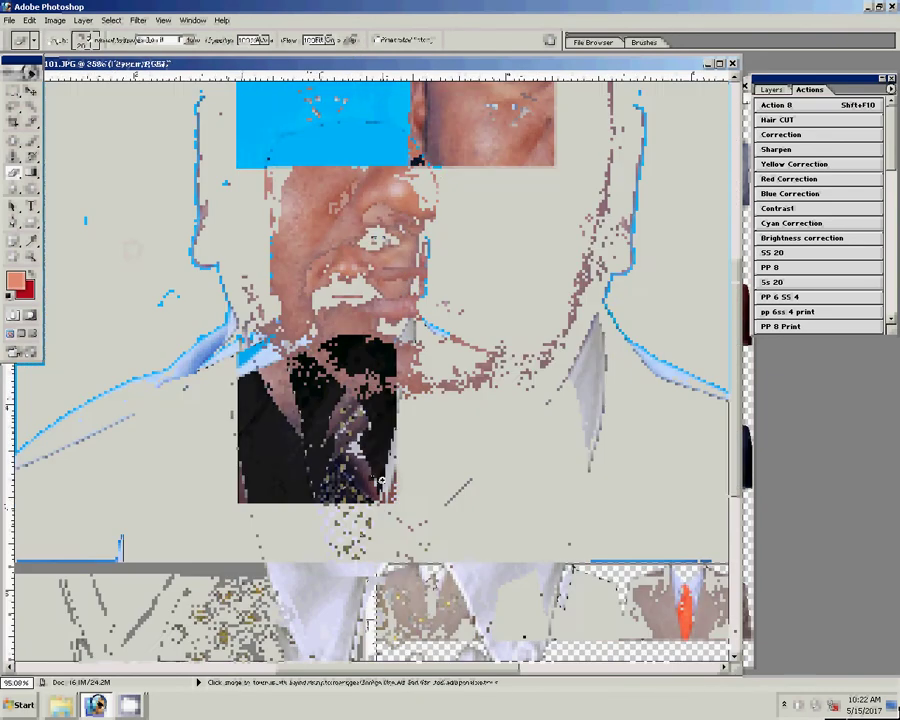
key(ctrl+plus)
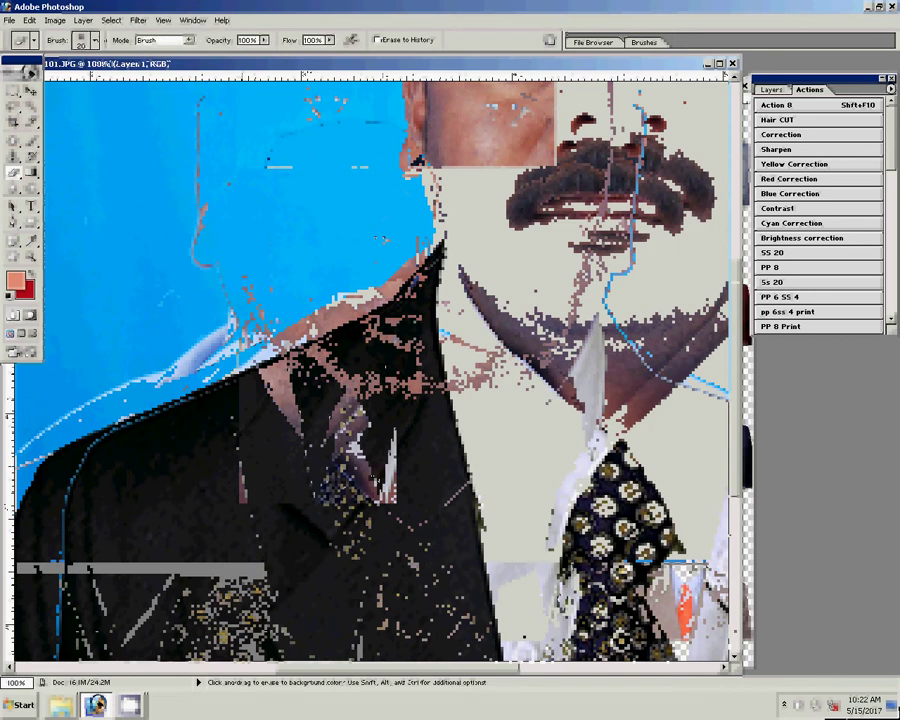
key(bracketright)
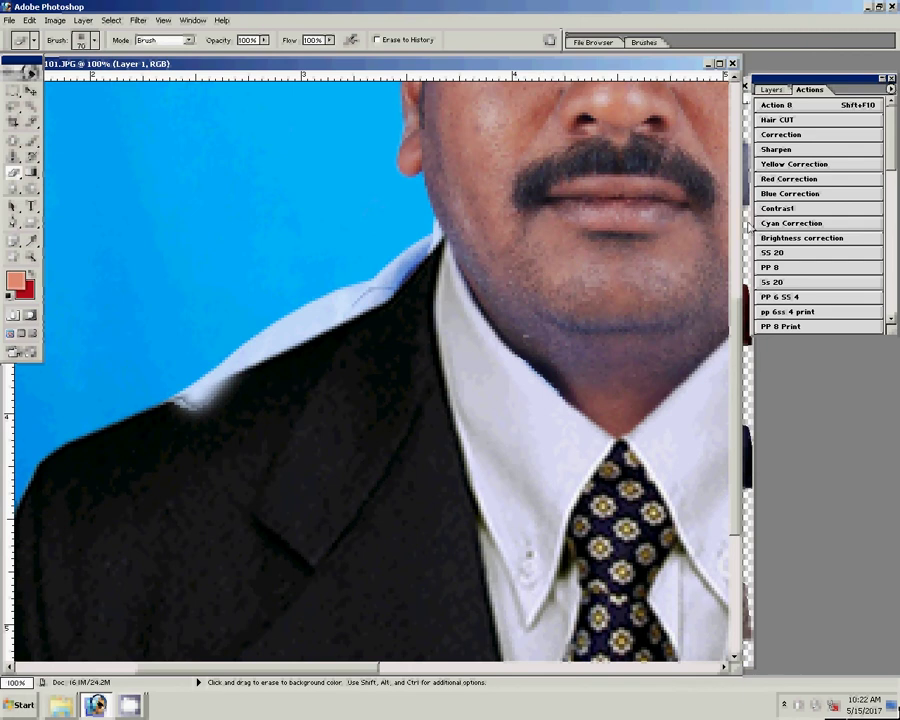
click(195, 397)
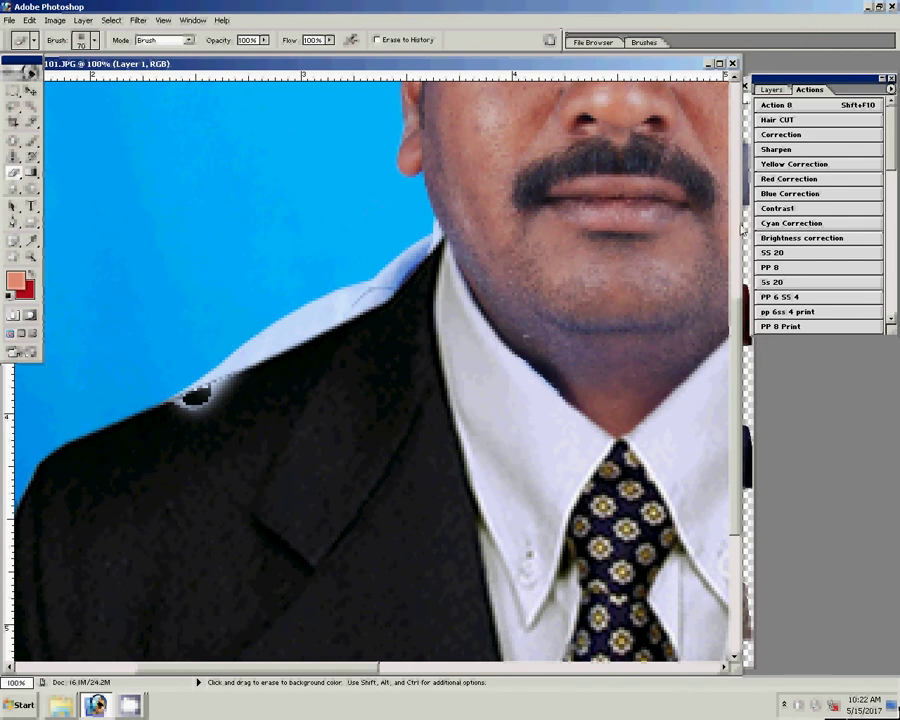
Step: Select the Background layer in the Layers panel
click(771, 89)
click(815, 159)
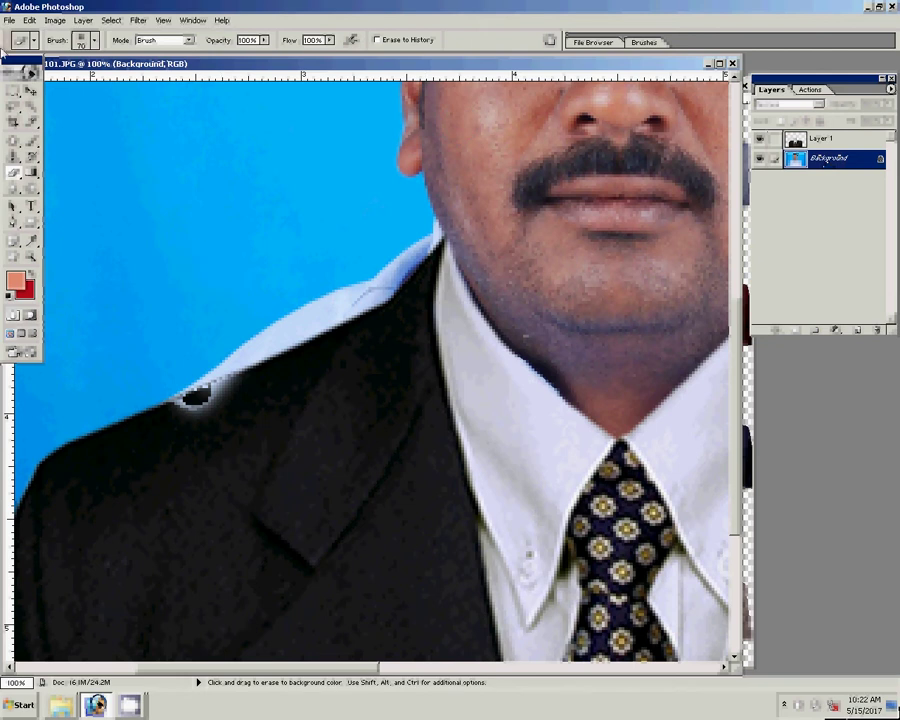
click(13, 91)
Step: Undo the shoulder erase, fit the portrait on screen, and make Layer 1 active
click(20, 172)
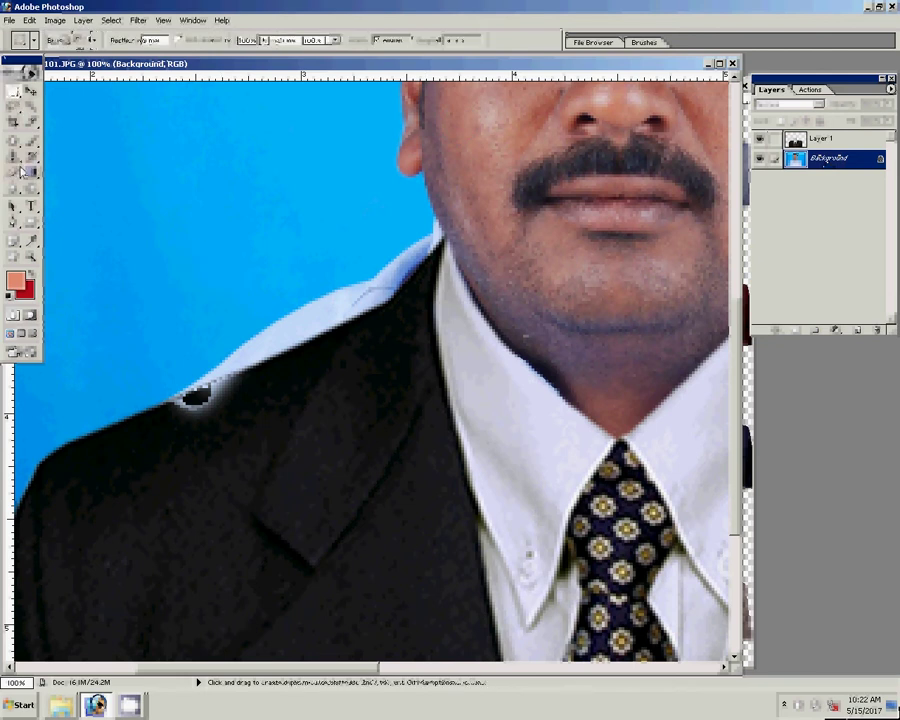
key(ctrl+z)
right_click(258, 232)
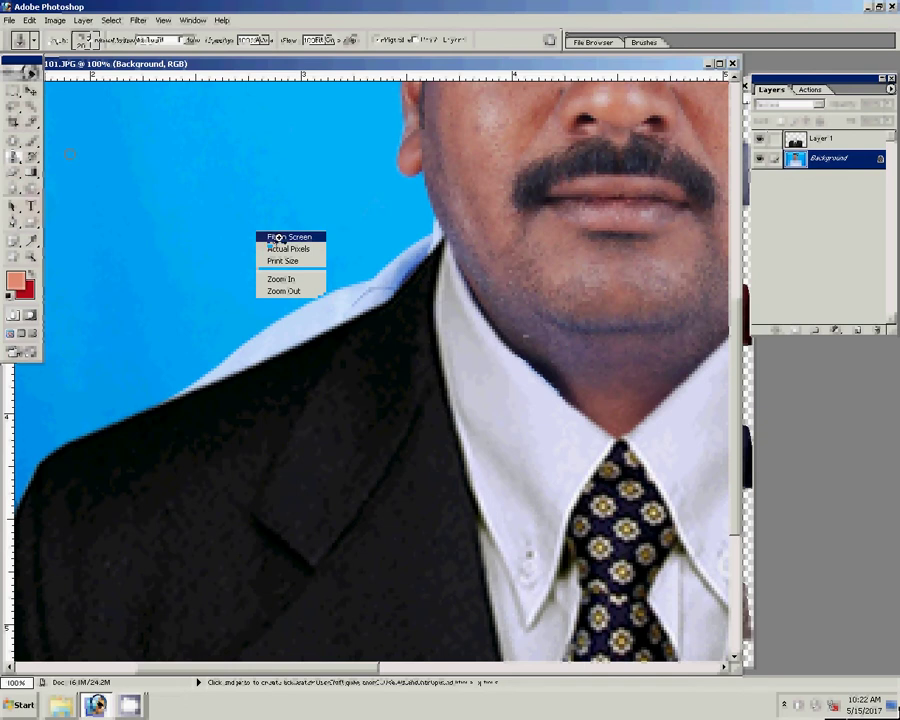
click(279, 237)
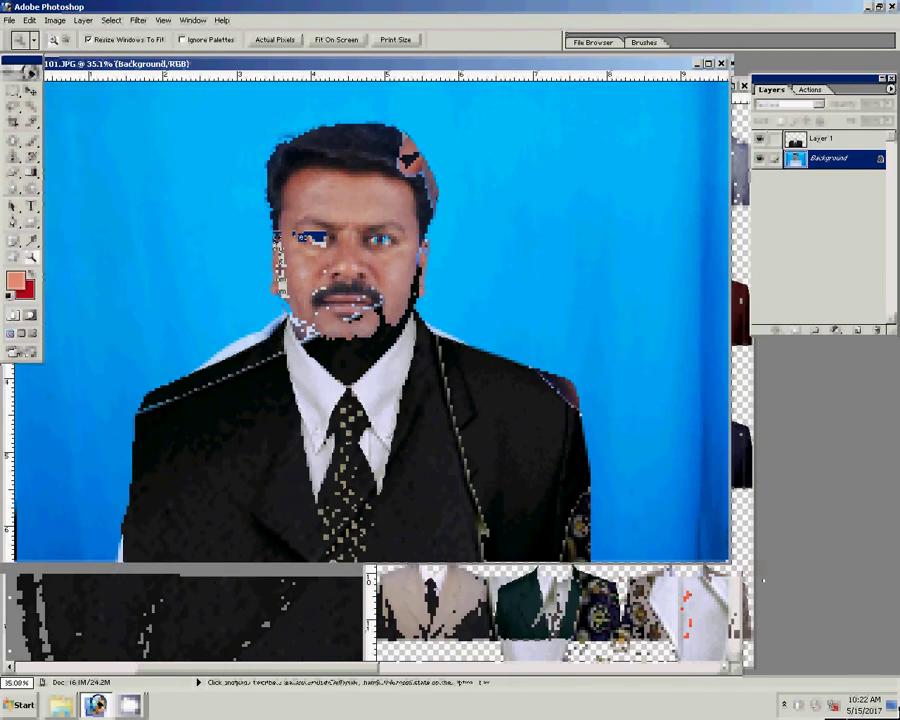
key(v)
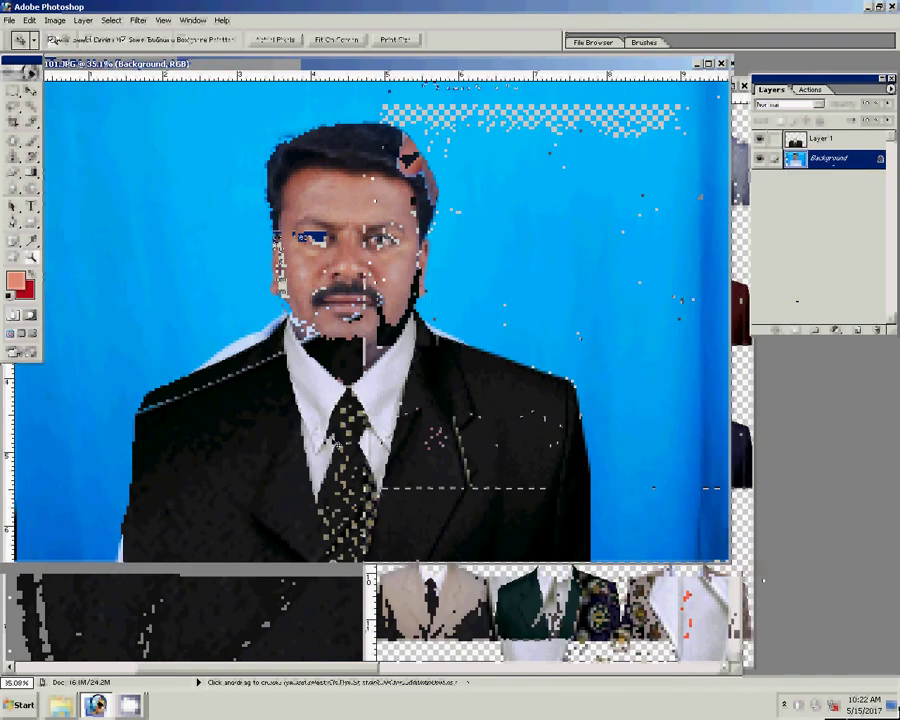
click(820, 138)
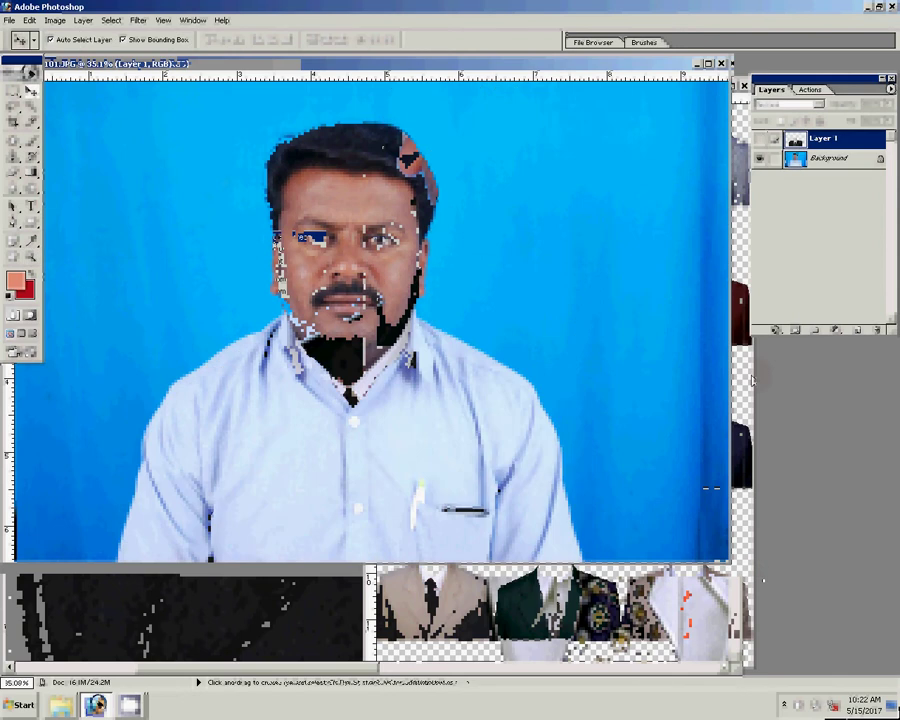
Step: Bring the black coat from coat s.psd in as Layer 2, enlarged and slightly tilted to fit the shoulders
key(ctrl+Tab)
mouse_move(303, 290)
mouse_down()
mouse_move(306, 367)
mouse_move(372, 457)
mouse_up()
key(ctrl+t)
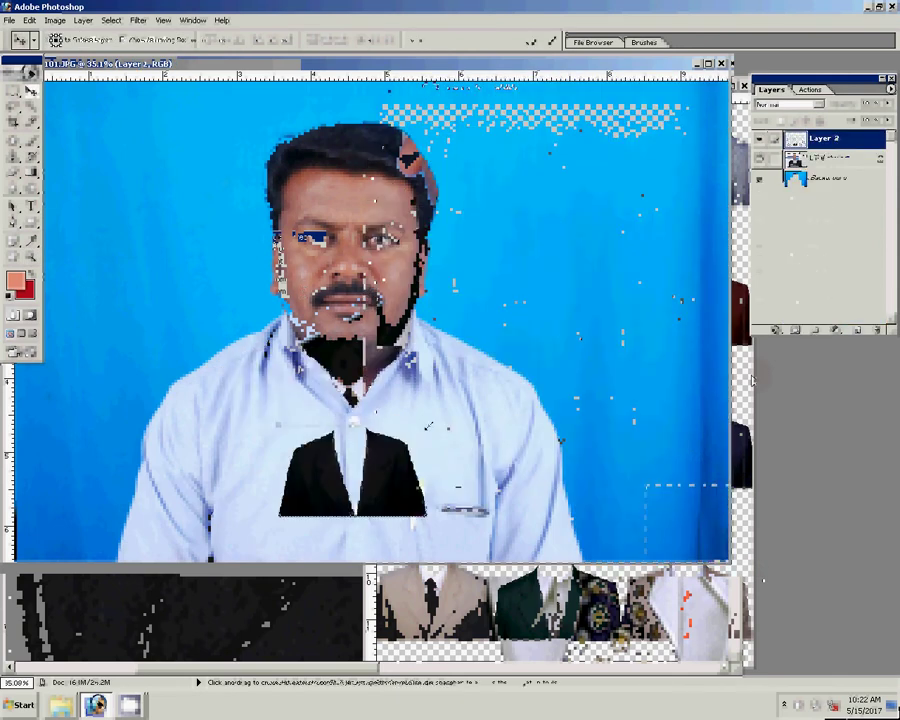
drag(428, 425, 598, 323)
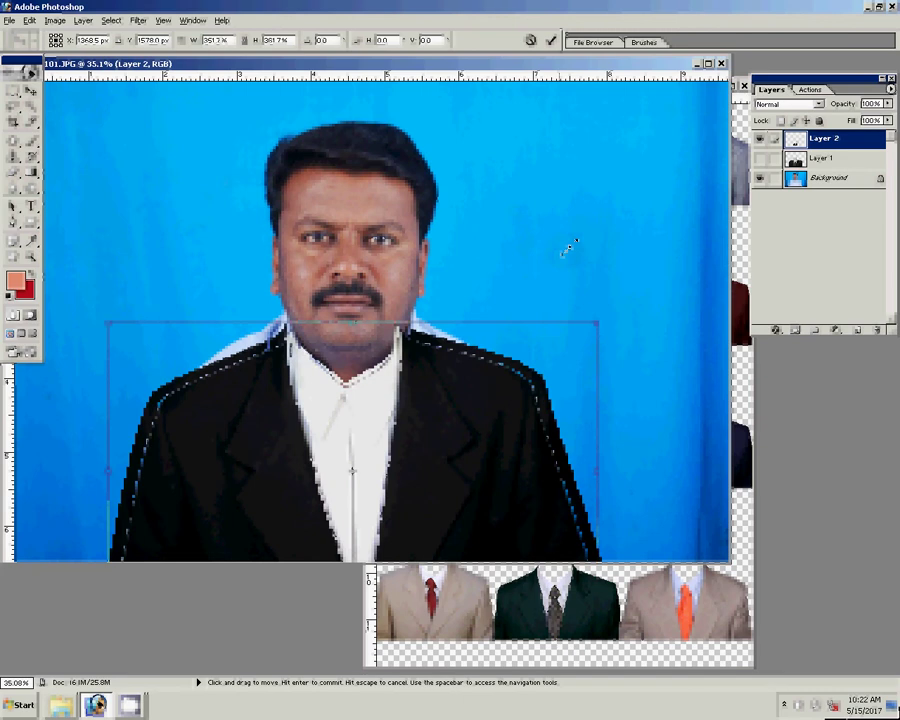
drag(565, 250, 535, 221)
mouse_move(440, 385)
mouse_down()
mouse_move(449, 394)
mouse_move(430, 392)
mouse_up()
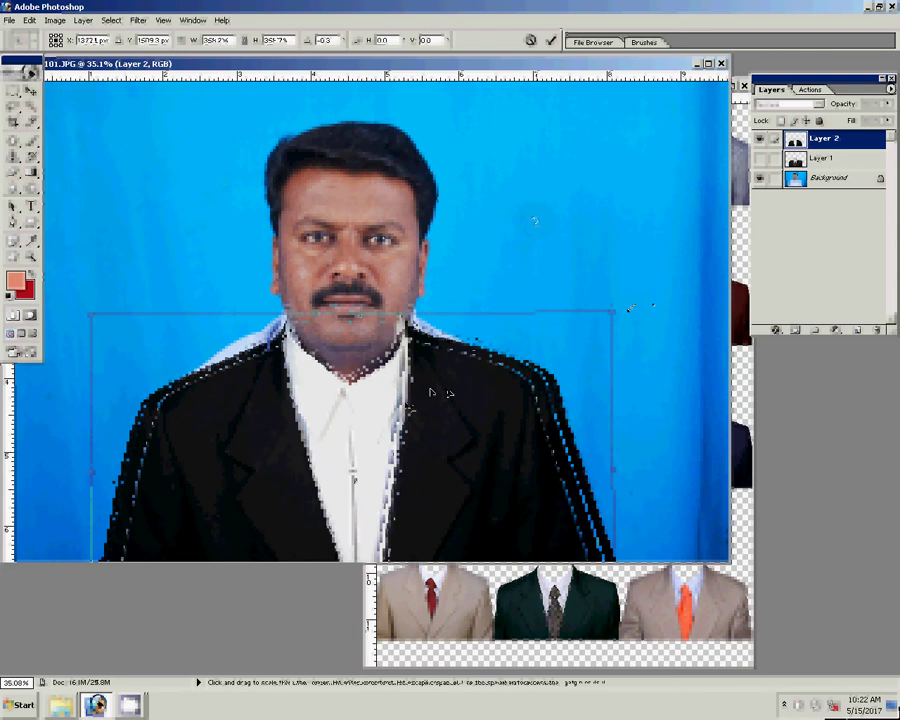
drag(613, 312, 641, 299)
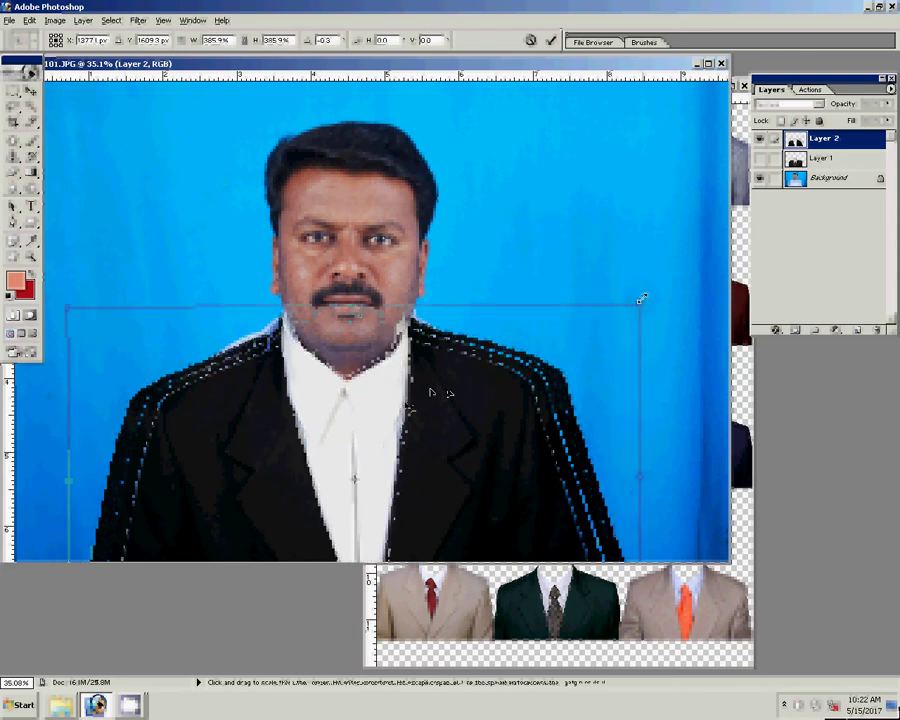
key(Return)
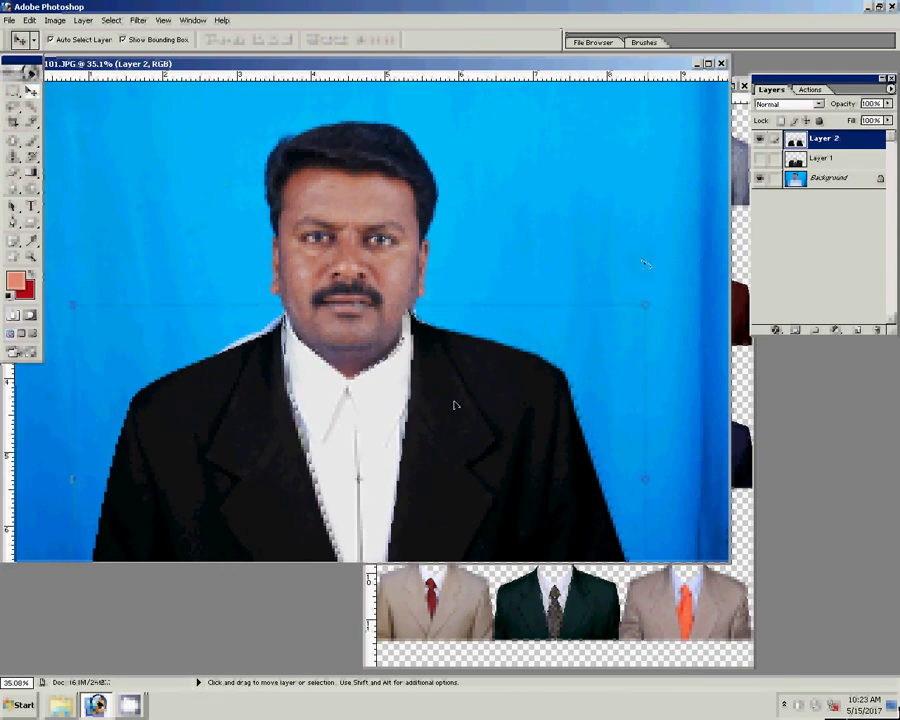
Step: Zoom to 100% on the face and collar and make the Background layer active
key(ctrl+alt+0)
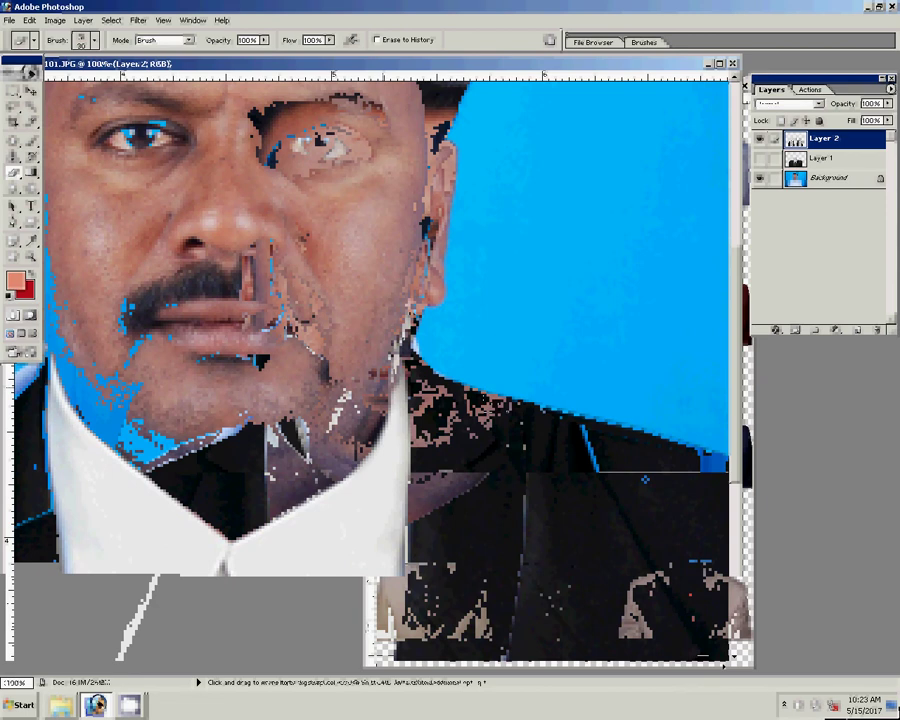
click(828, 178)
key(s)
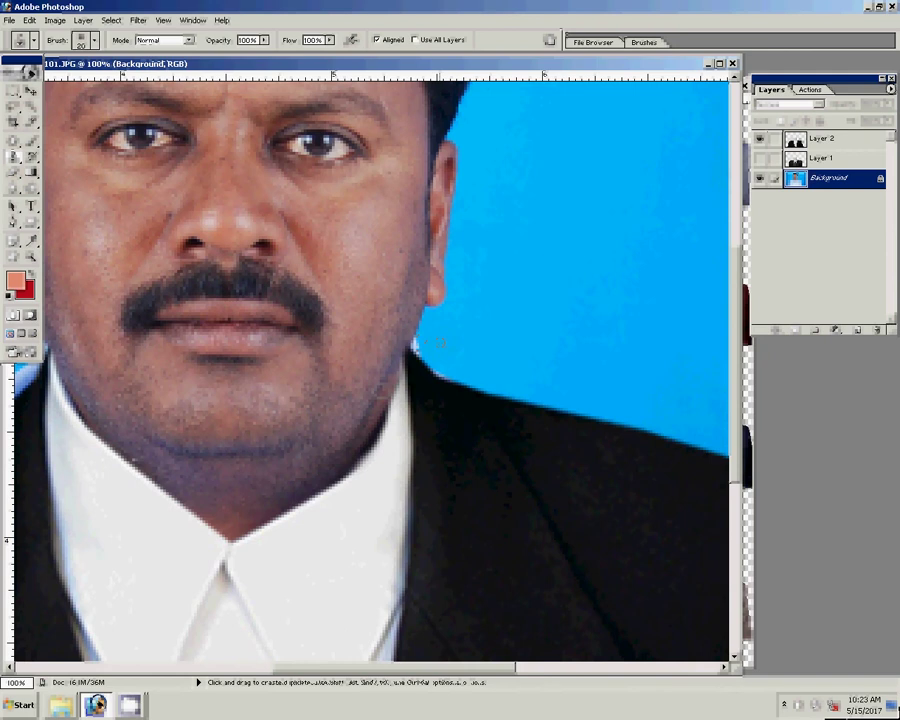
Step: Clone the blue backdrop over the pale patch along the left shoulder edge
alt+click(297, 375)
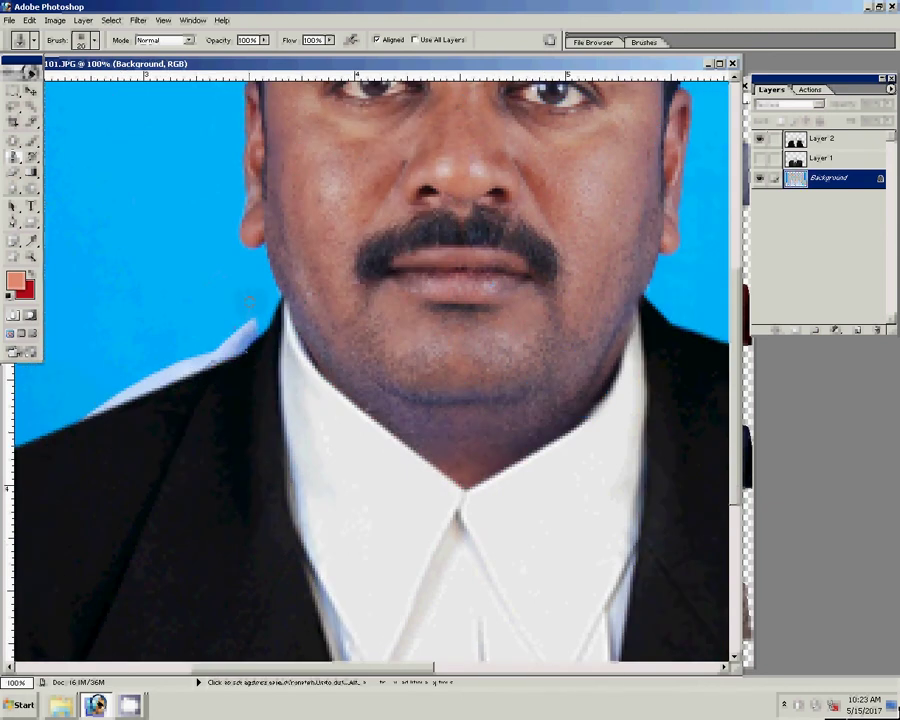
drag(250, 322, 228, 345)
key(bracketright)
key(bracketright)
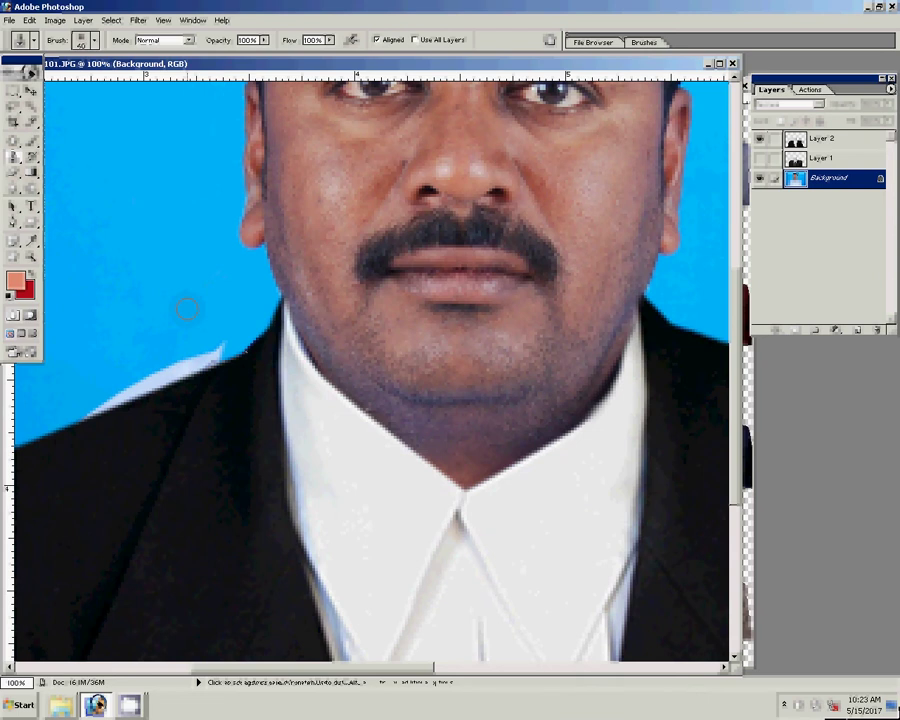
key(bracketright)
mouse_move(160, 378)
mouse_down()
mouse_move(212, 368)
mouse_move(100, 404)
mouse_up()
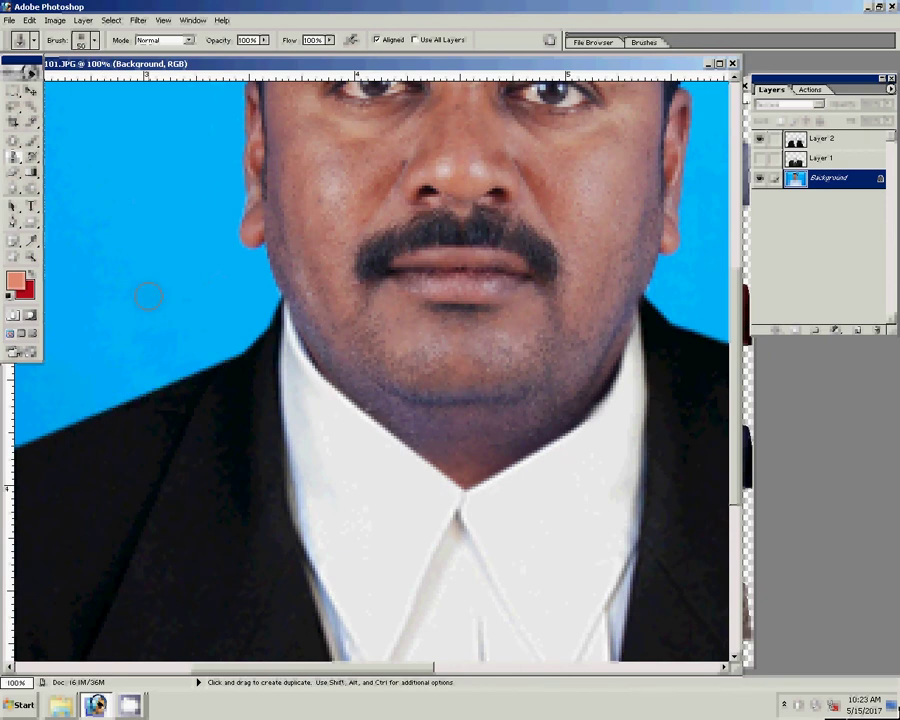
Step: Fit the whole photo on screen again
scroll(677, 310, down, 2)
scroll(596, 400, down, 5)
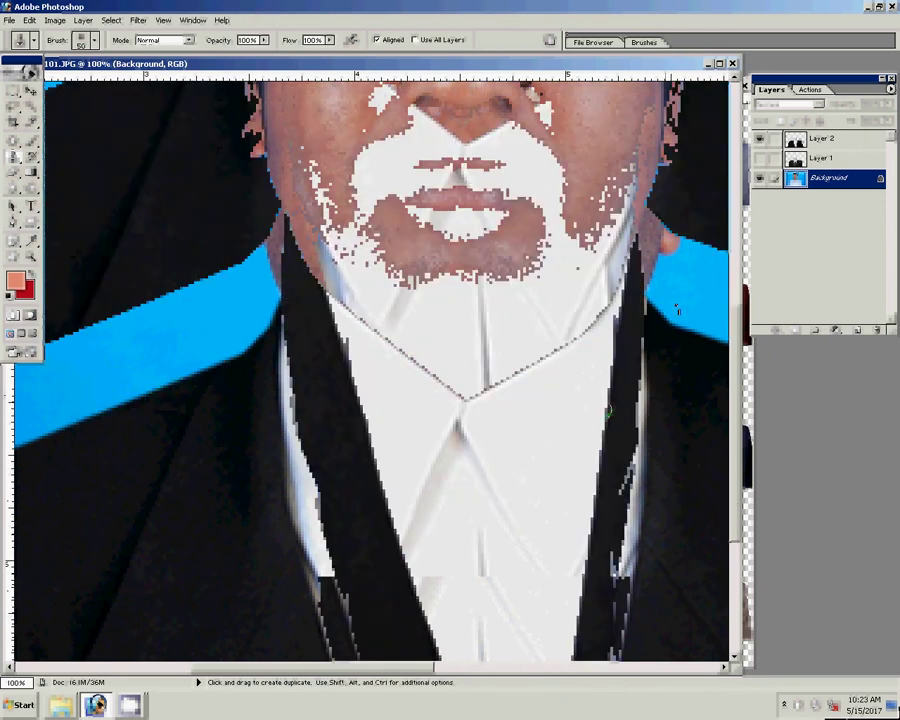
key(z)
right_click(404, 336)
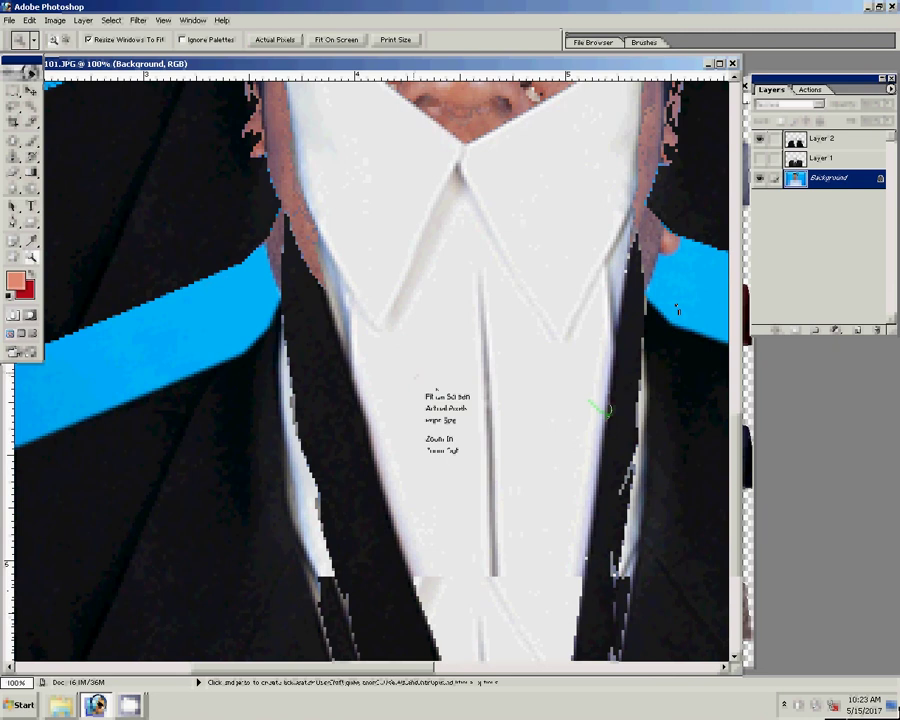
key(Escape)
right_click(422, 390)
click(446, 396)
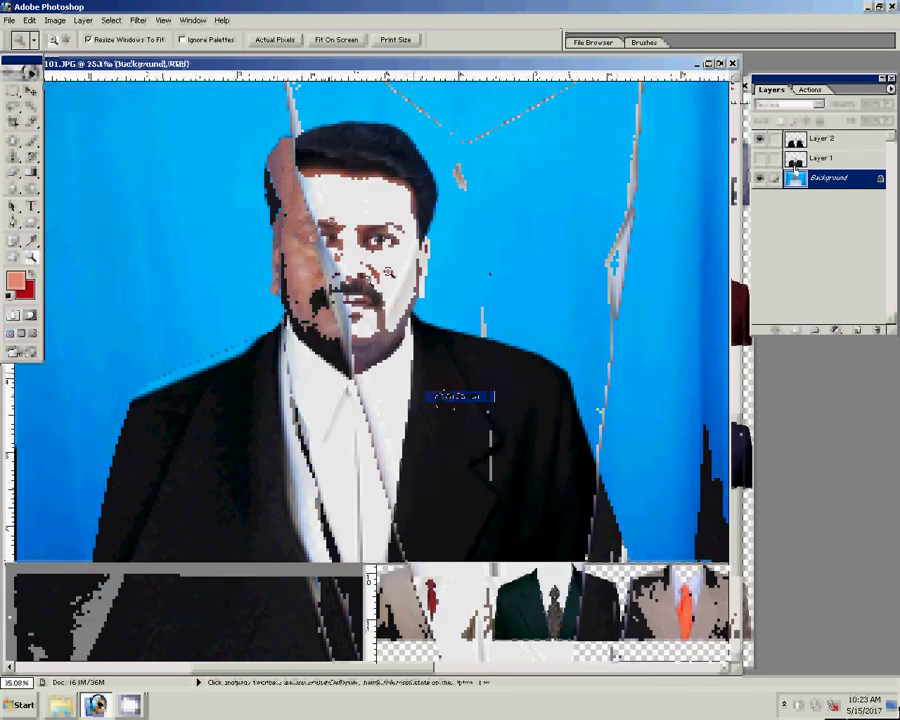
Step: Draw a 3.4 × 4.4 cm, 300 pixels/inch crop frame around the head and shoulders
key(c)
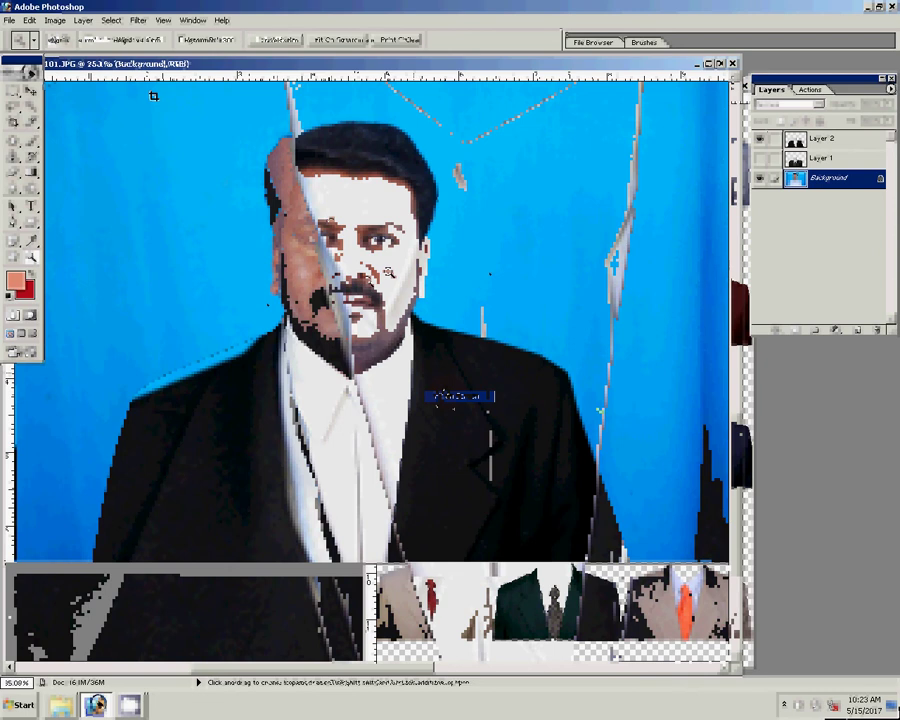
drag(179, 109, 667, 558)
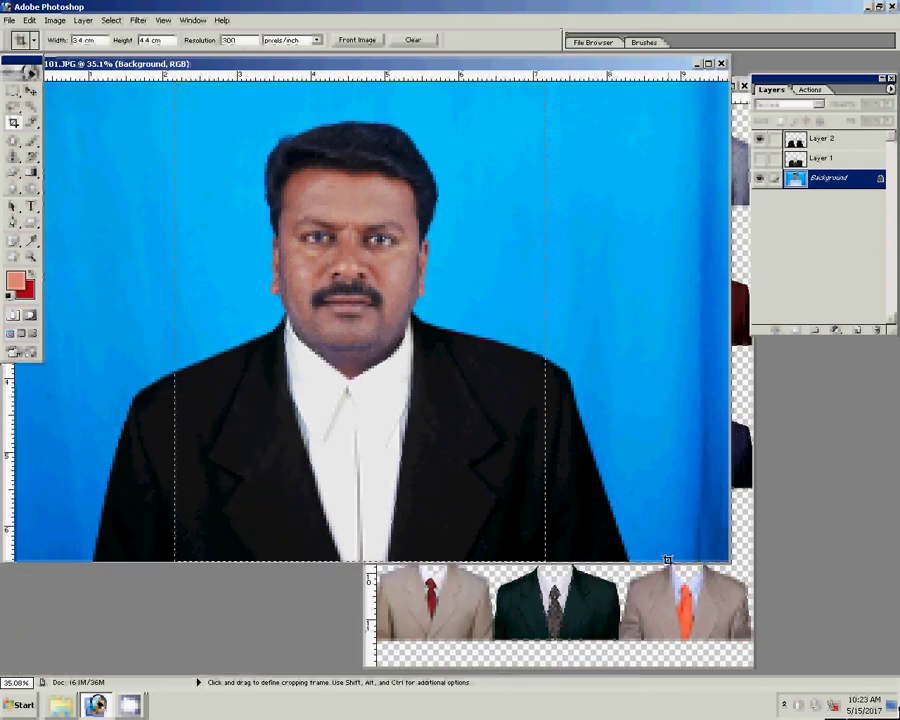
key(Escape)
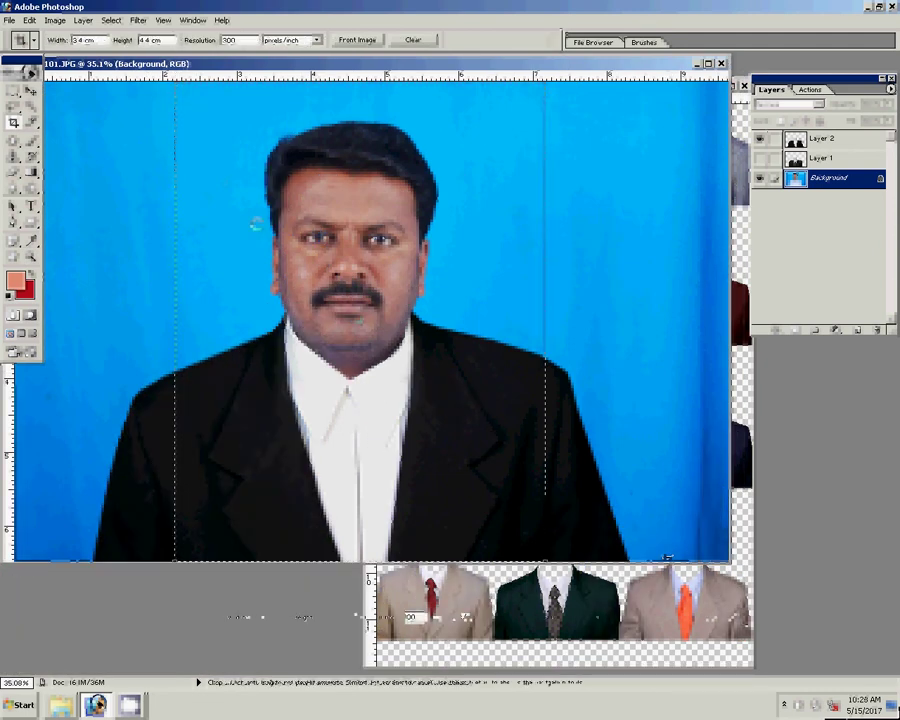
Step: Fit the cropped photo to the screen and duplicate the Background layer
key(ctrl+minus)
key(ctrl+minus)
key(ctrl+minus)
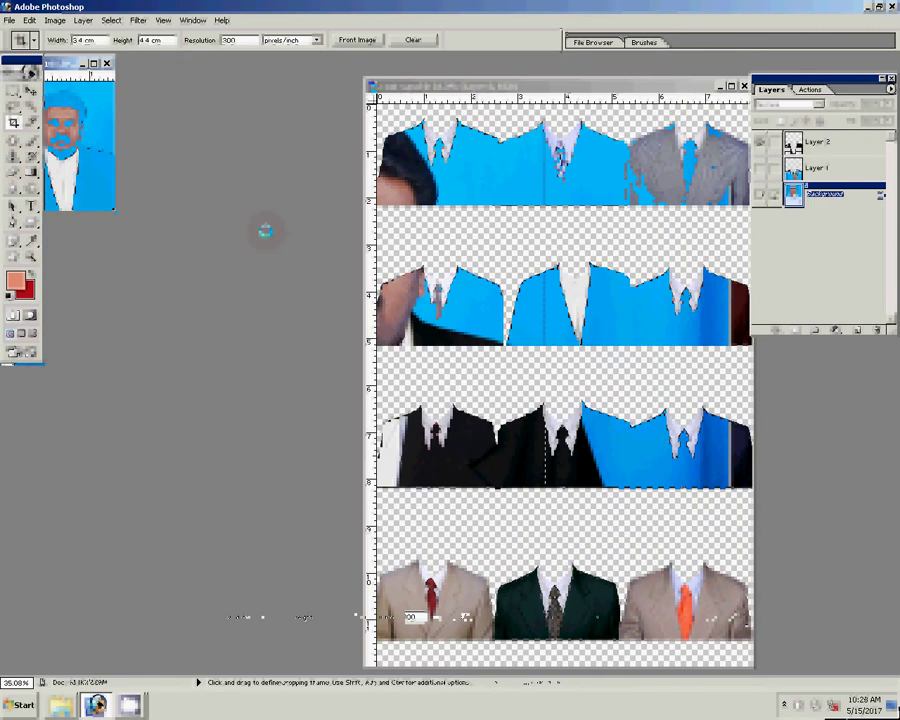
right_click(93, 165)
click(93, 165)
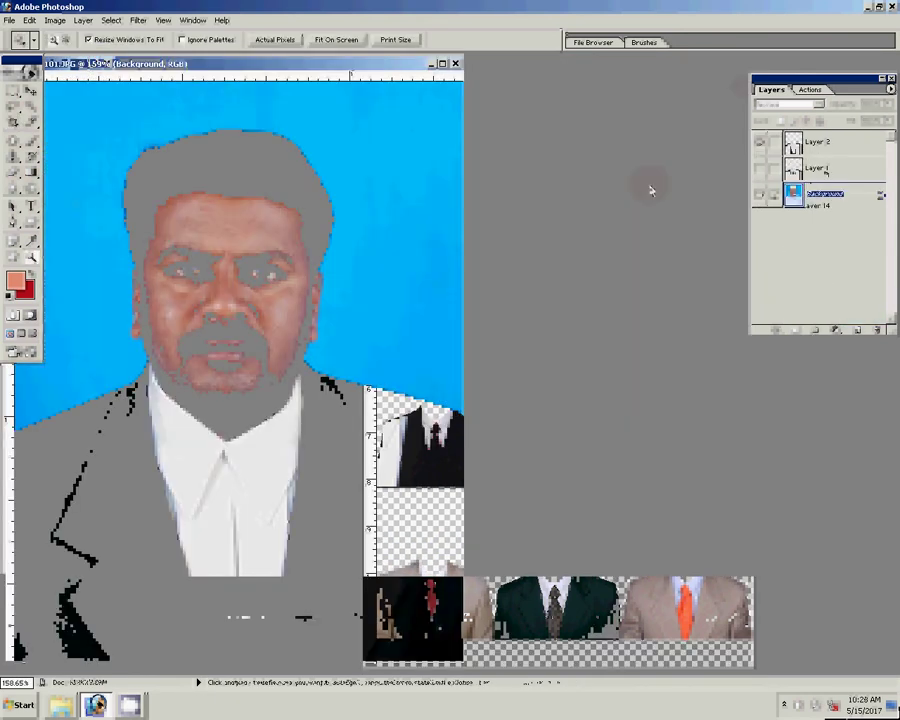
key(ctrl+j)
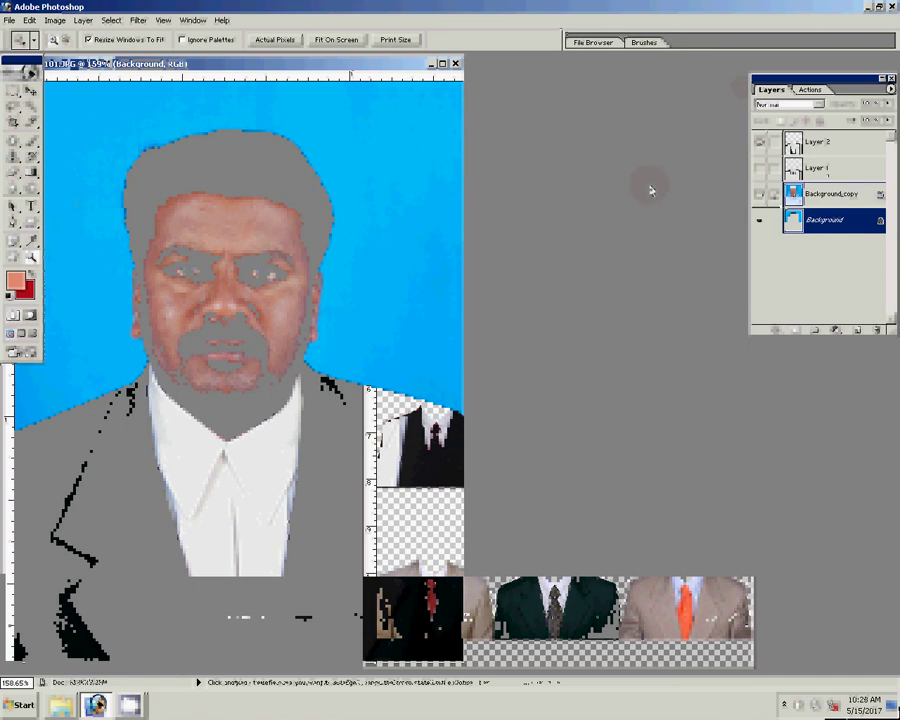
Step: Apply the Filter > Magic > Magic Pro graininess filter to the portrait
click(138, 20)
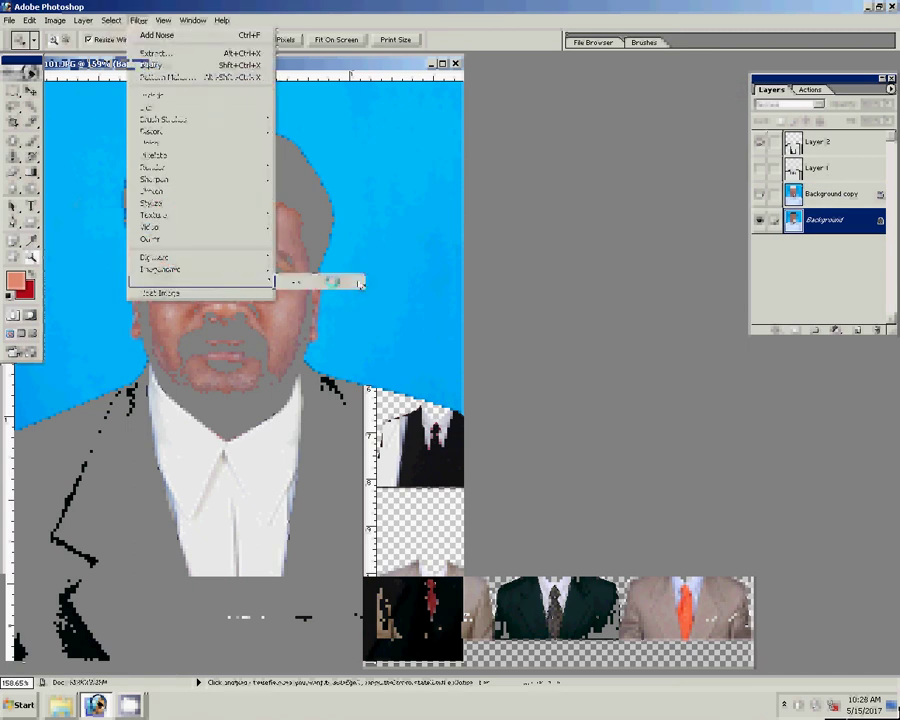
click(328, 281)
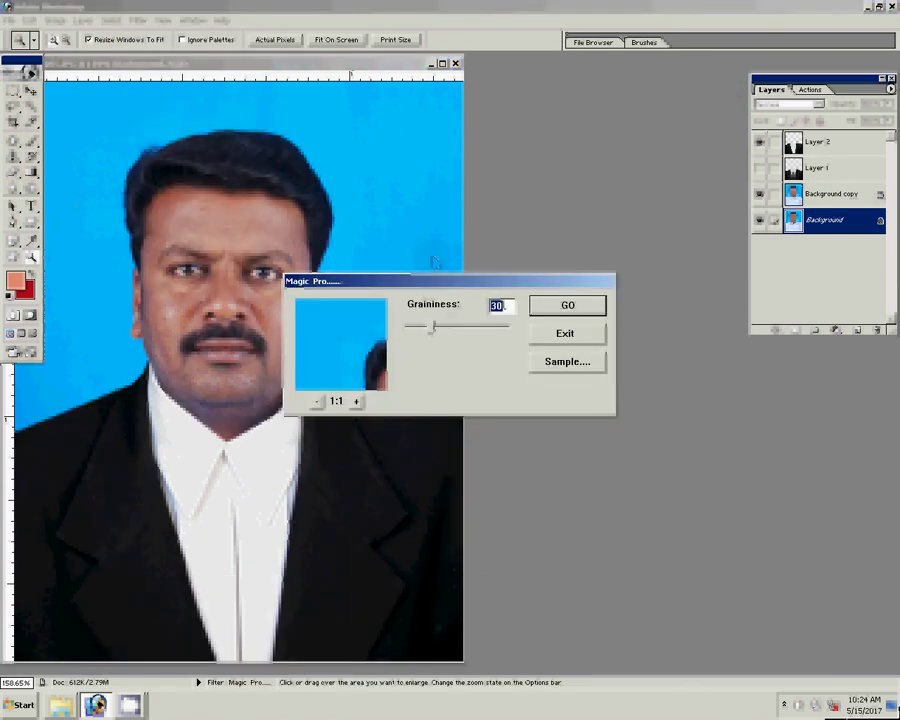
text(88)
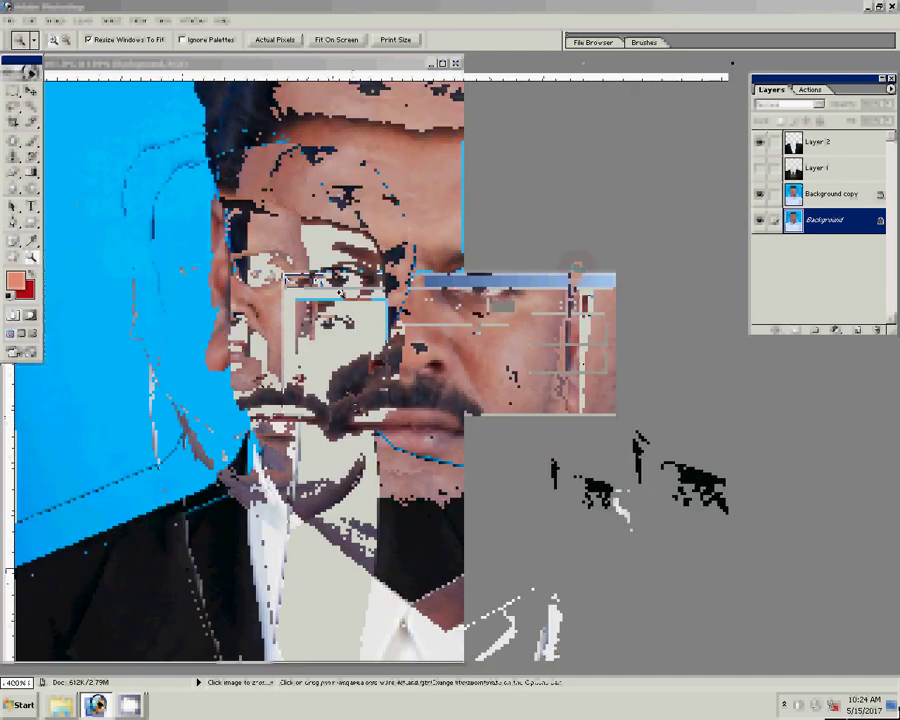
click(822, 192)
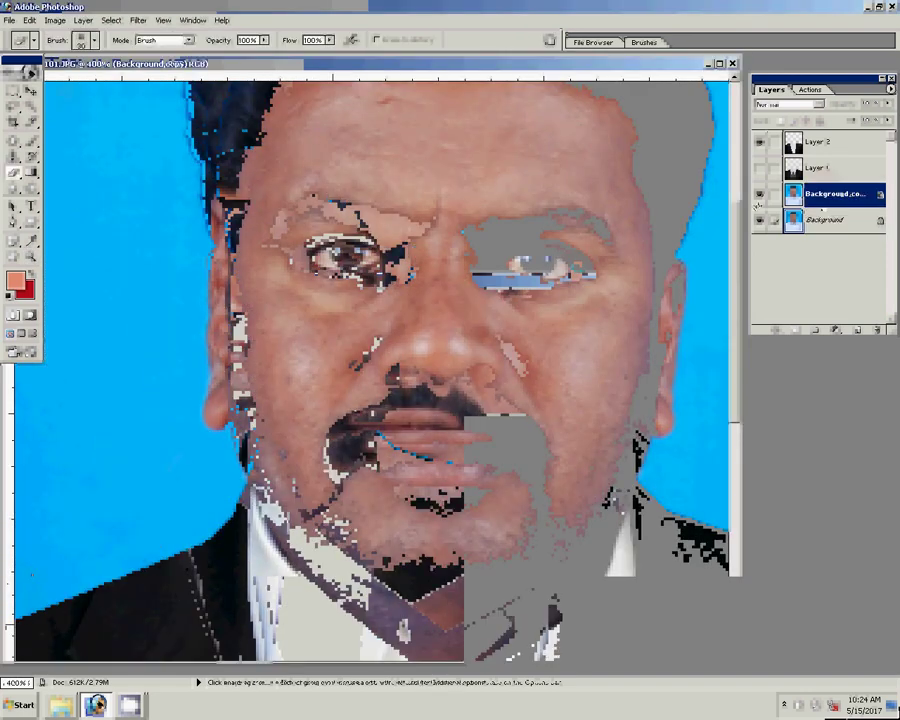
click(820, 224)
click(138, 20)
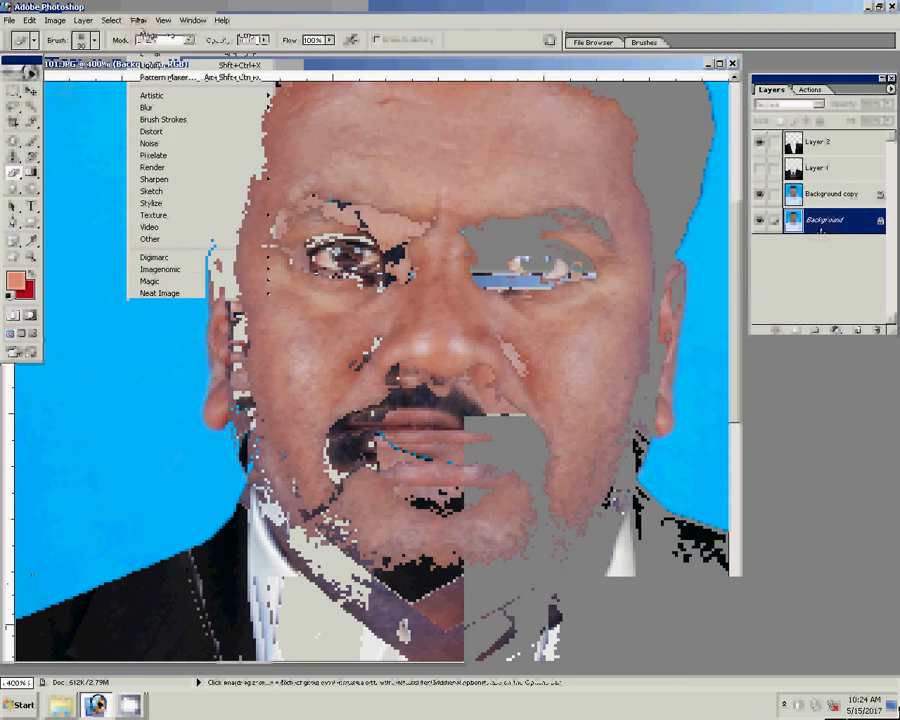
click(320, 281)
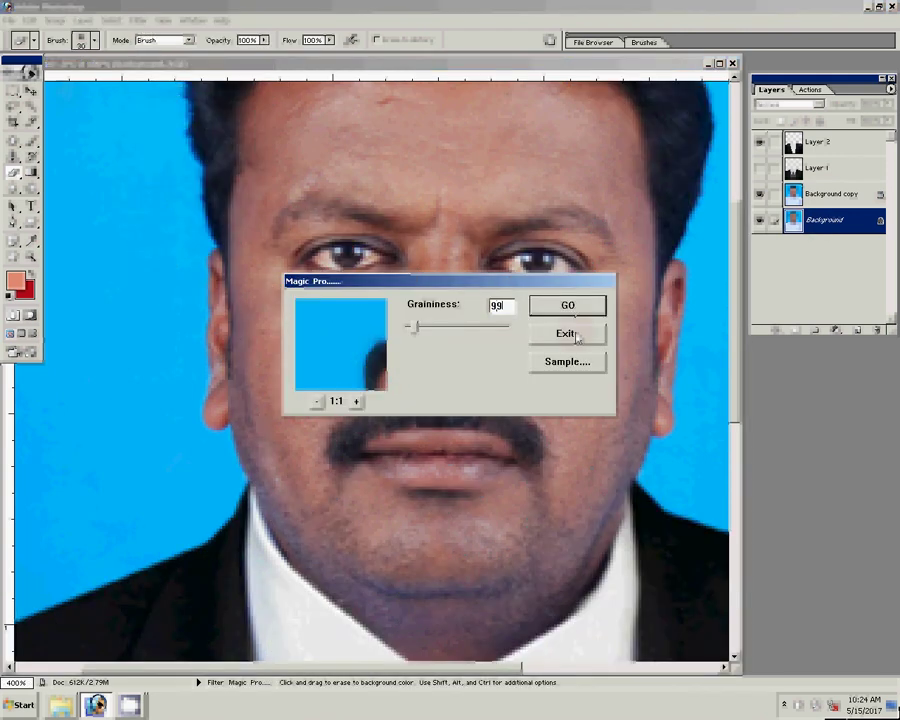
click(576, 335)
click(822, 197)
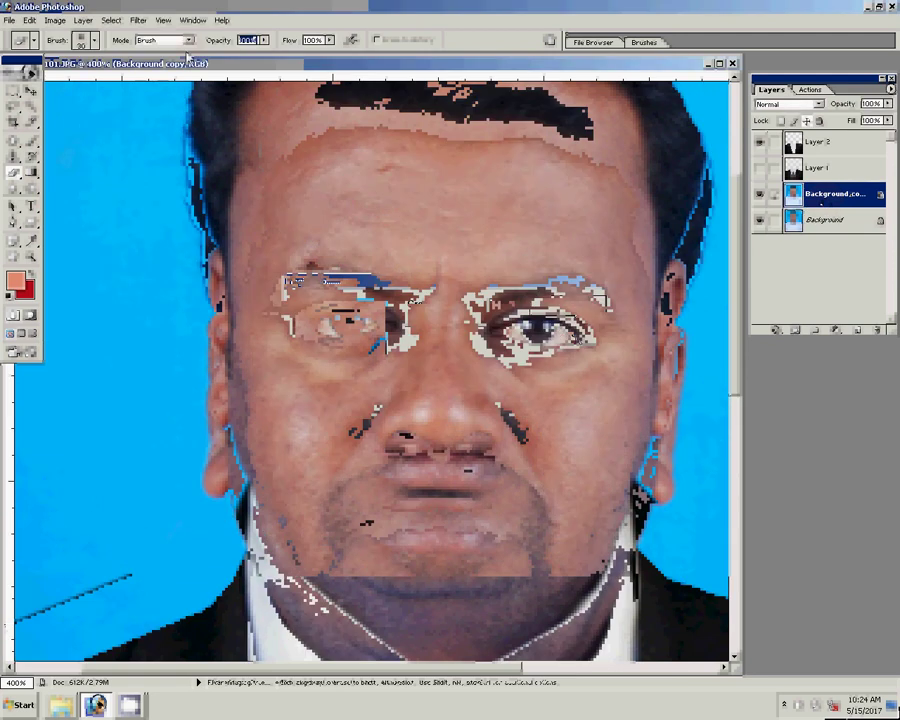
Step: Lower the eraser brush opacity to 77%, then 60%, and set its flow to 60%
text(77)
key(Return)
click(313, 40)
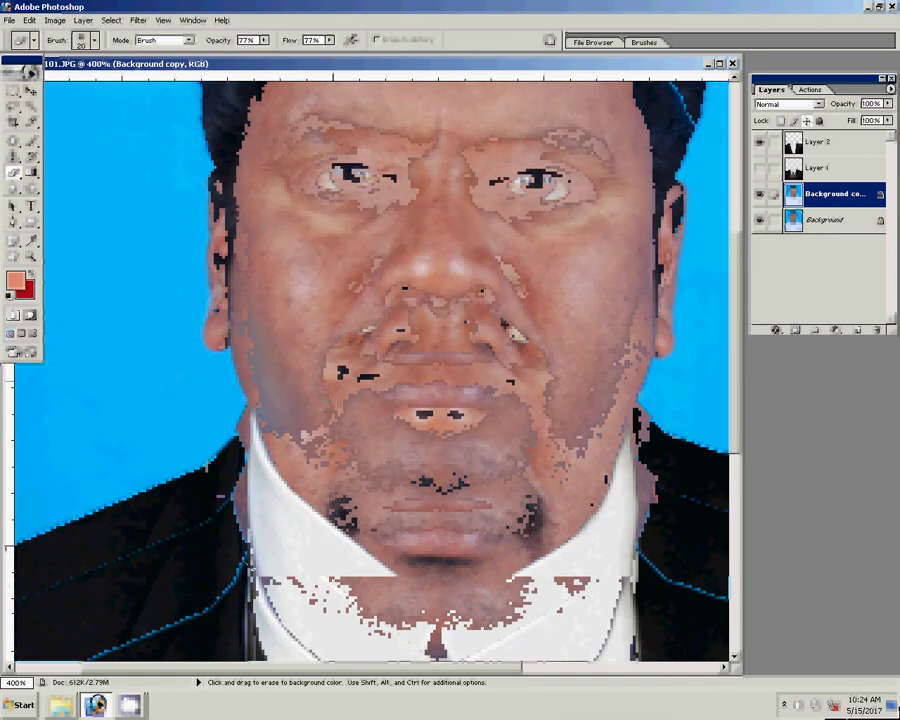
key(7)
key(7)
text(60)
key(Tab)
text(6)
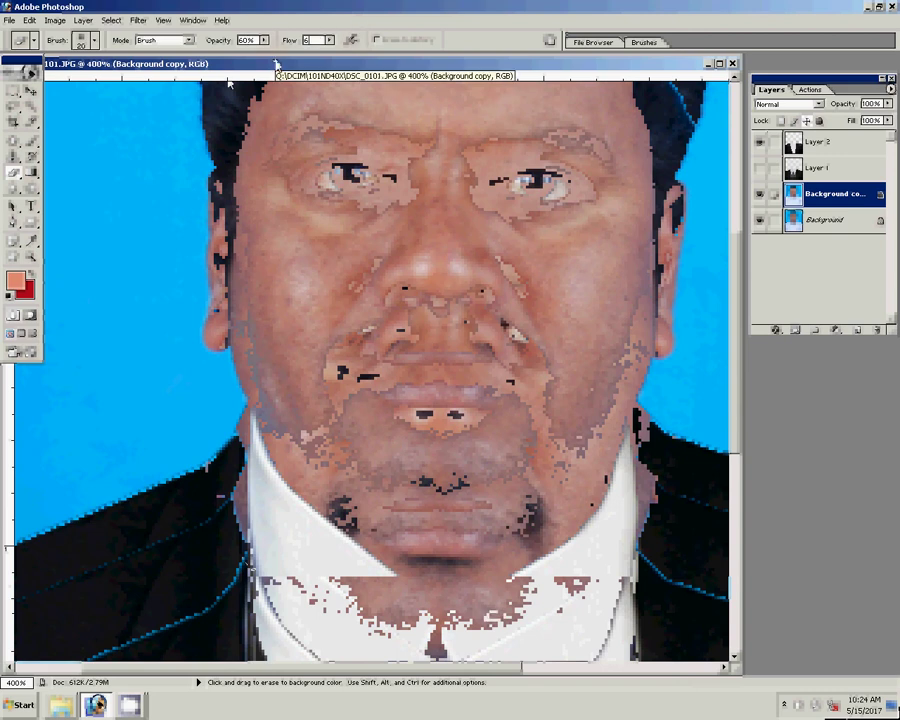
text(0)
key(Return)
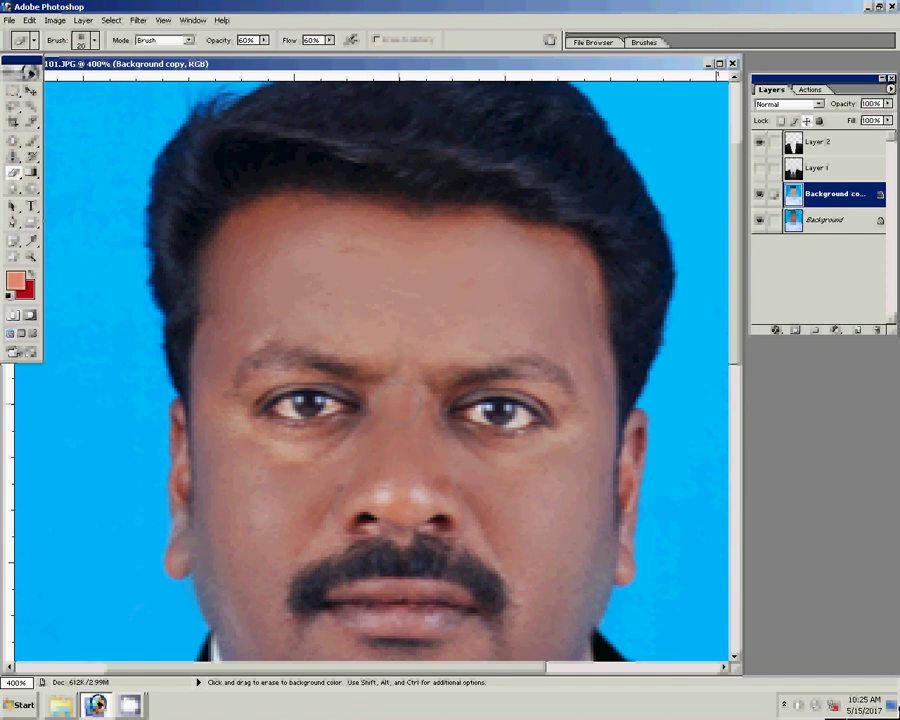
Step: Fit the photo on screen and add a Selective Color layer with Blacks black +13
key(z)
right_click(447, 451)
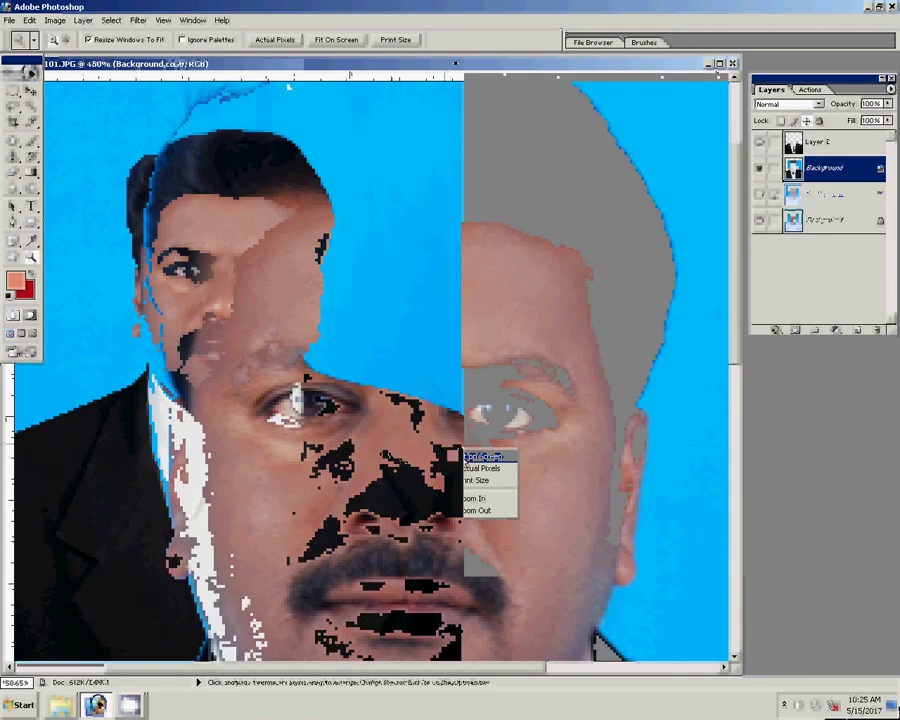
click(483, 456)
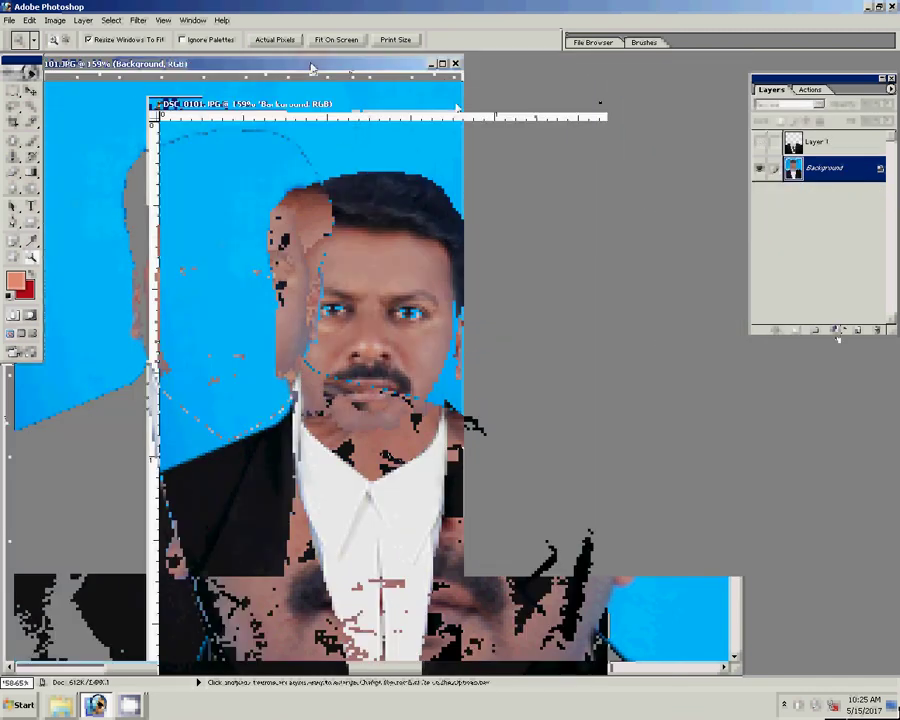
click(837, 331)
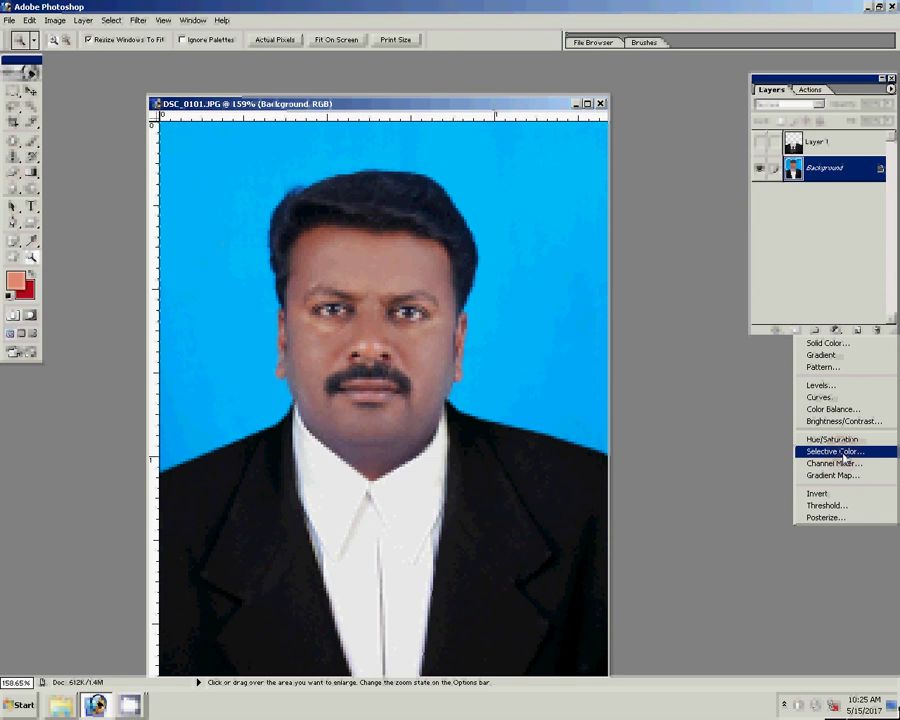
click(843, 451)
click(610, 161)
click(605, 272)
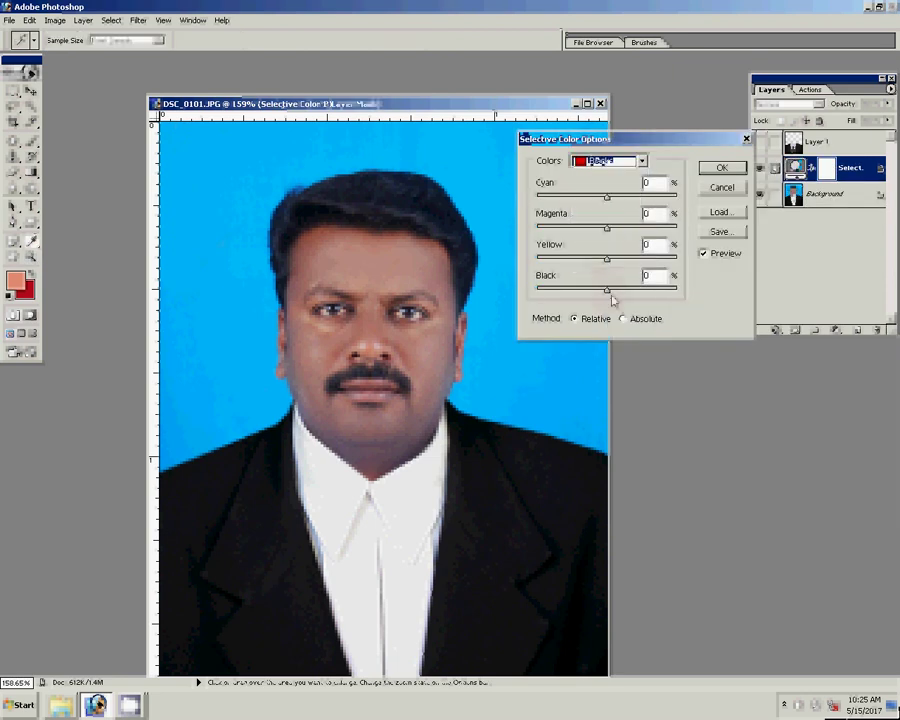
drag(607, 290, 616, 290)
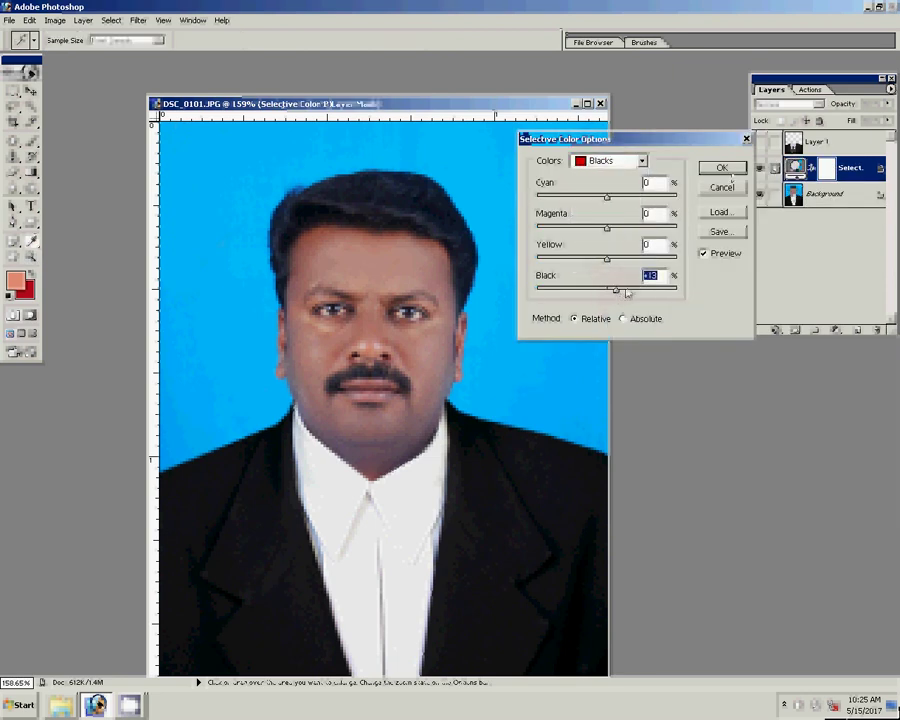
key(Return)
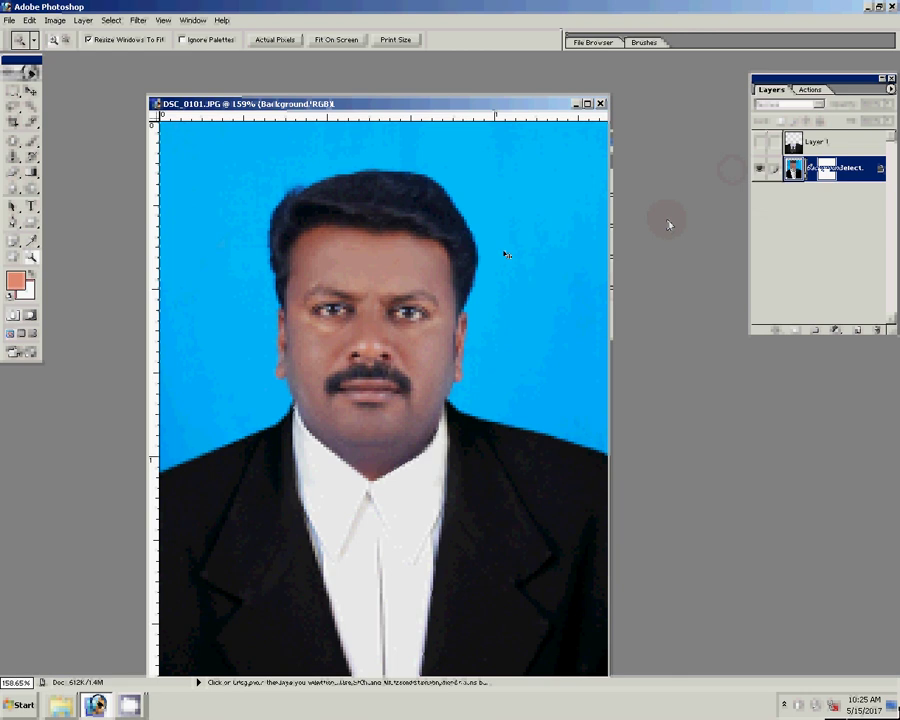
Step: Shift midtone colour balance slightly toward yellow and darken Levels midtones to 0.90
key(ctrl+b)
drag(708, 305, 704, 313)
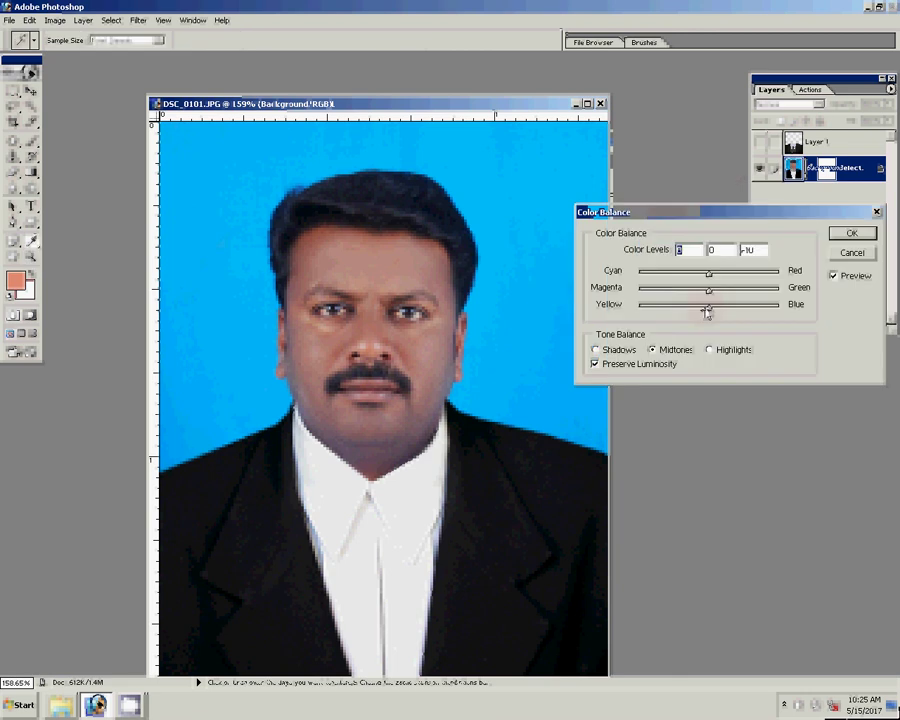
key(Return)
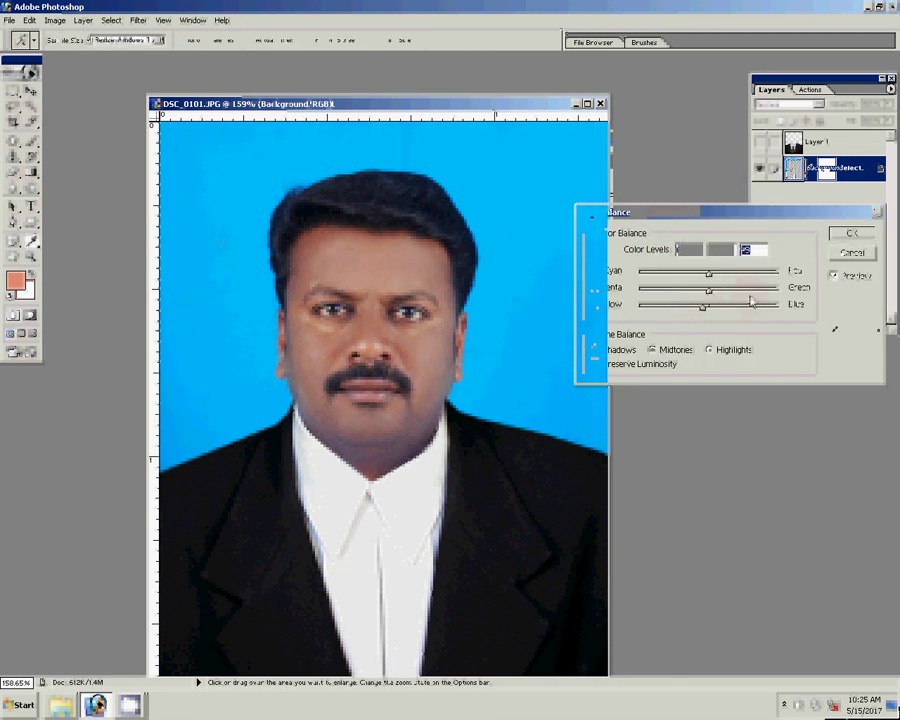
key(ctrl+l)
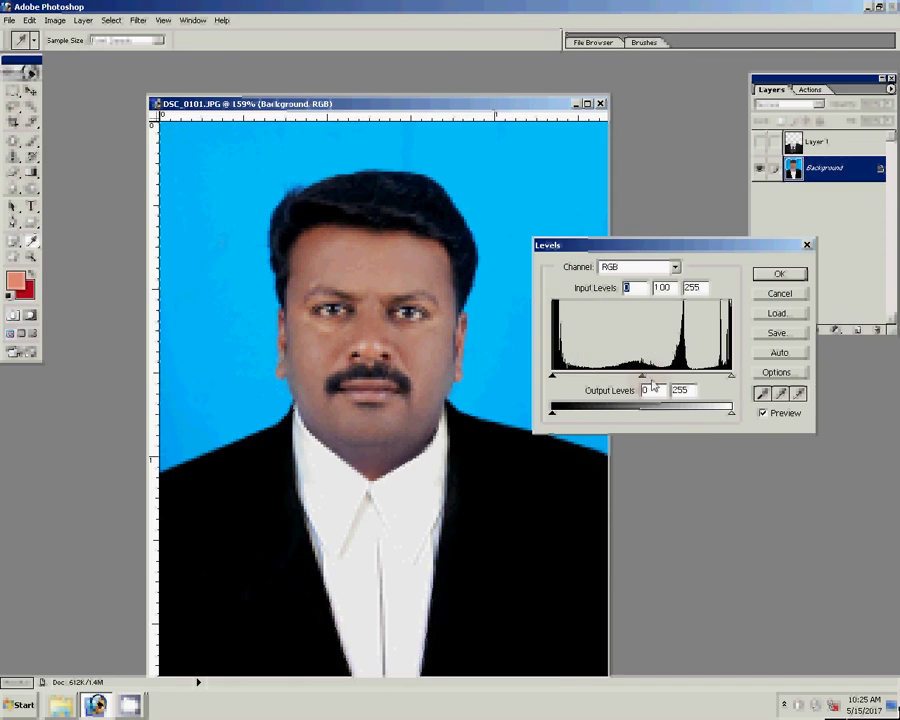
drag(644, 377, 652, 378)
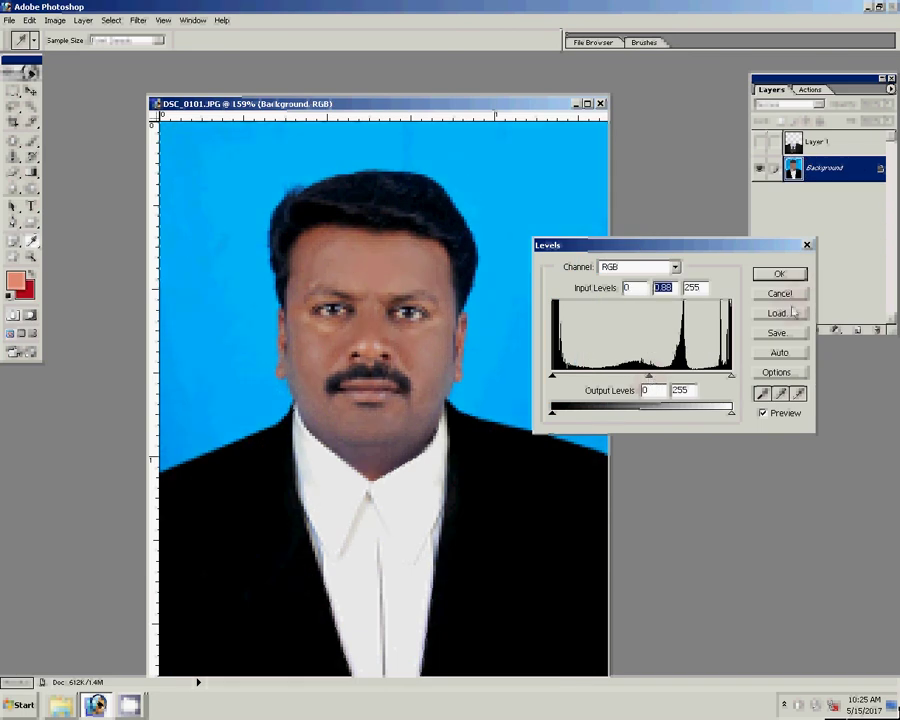
click(789, 276)
Step: Apply a second midtone Color Balance of 0, −11, −20, then zoom into the face
key(z)
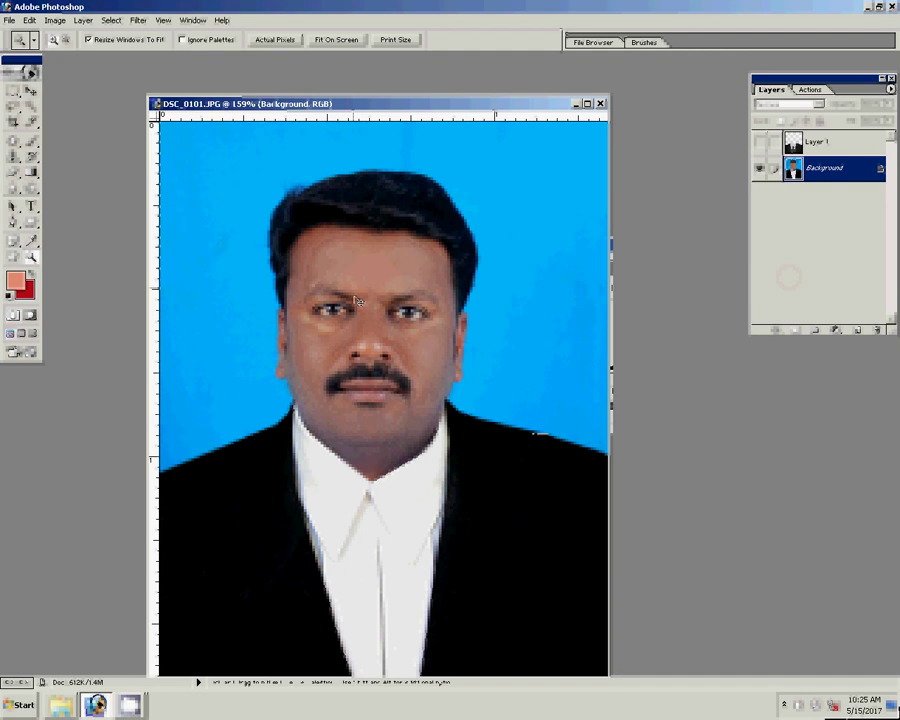
key(ctrl+b)
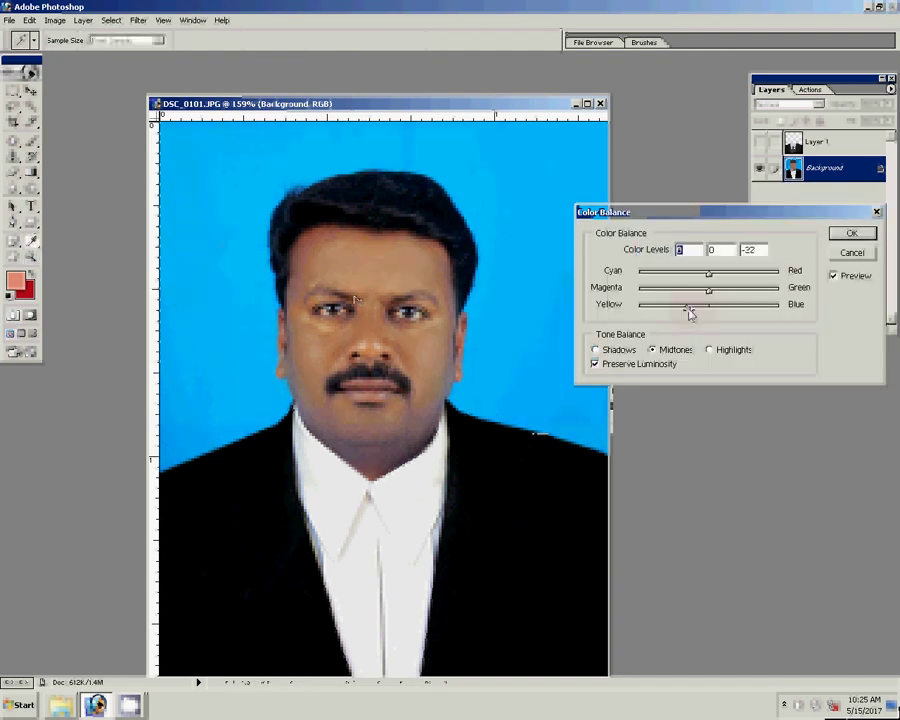
click(694, 305)
drag(709, 291, 702, 291)
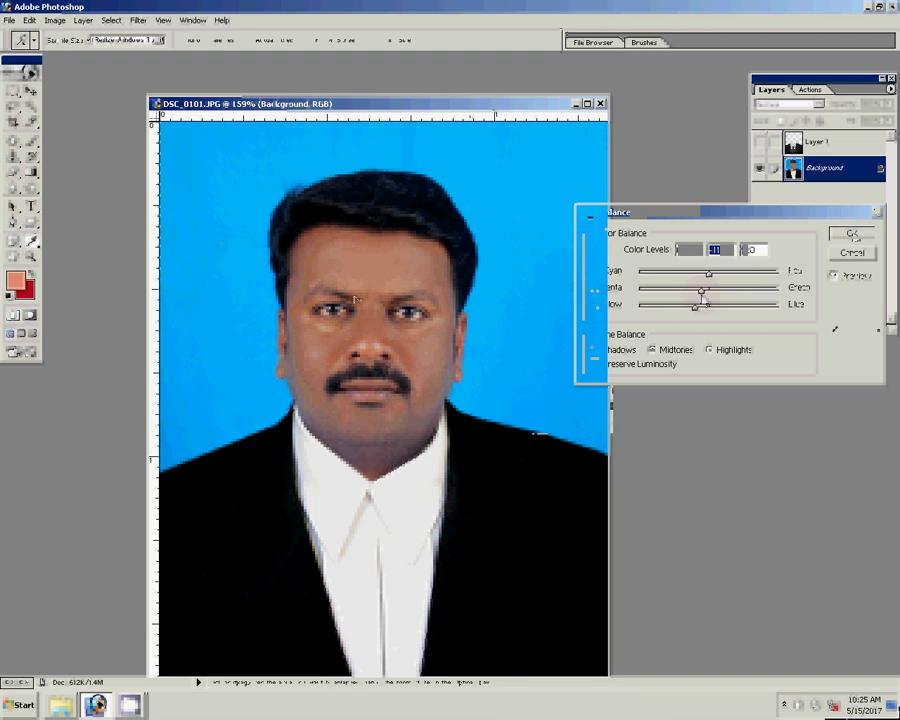
key(Return)
key(z)
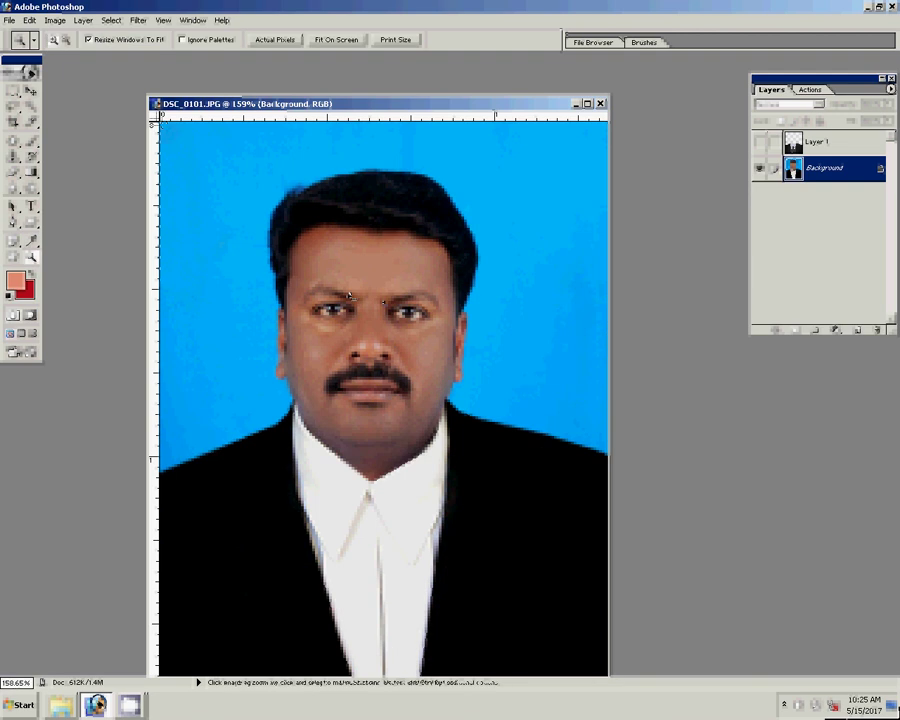
drag(277, 208, 423, 317)
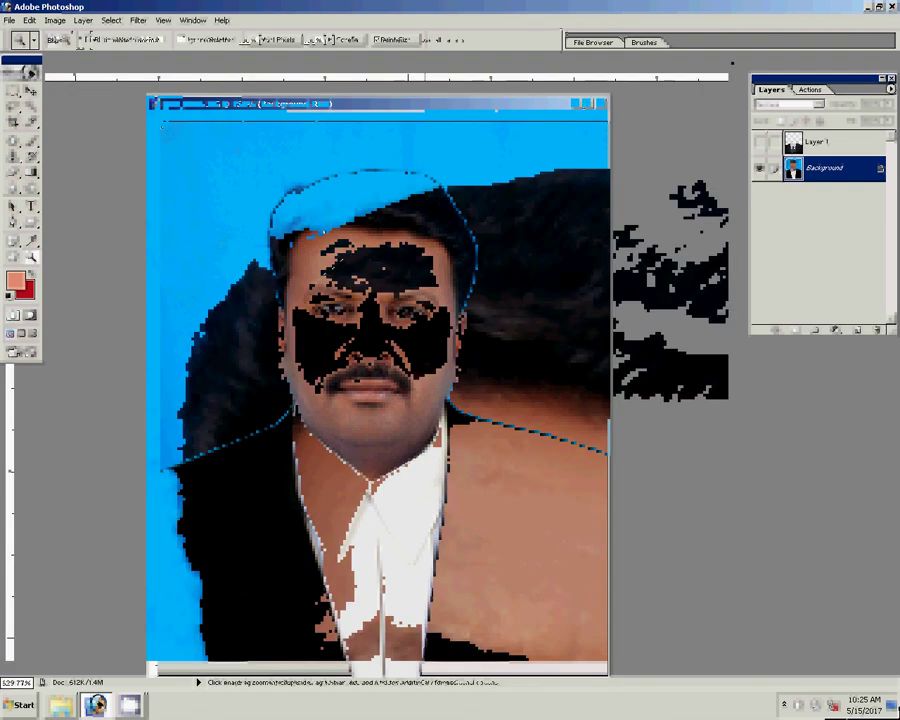
Step: View the photo at Actual Pixels, reposition its window, and open the Actions palette
key(s)
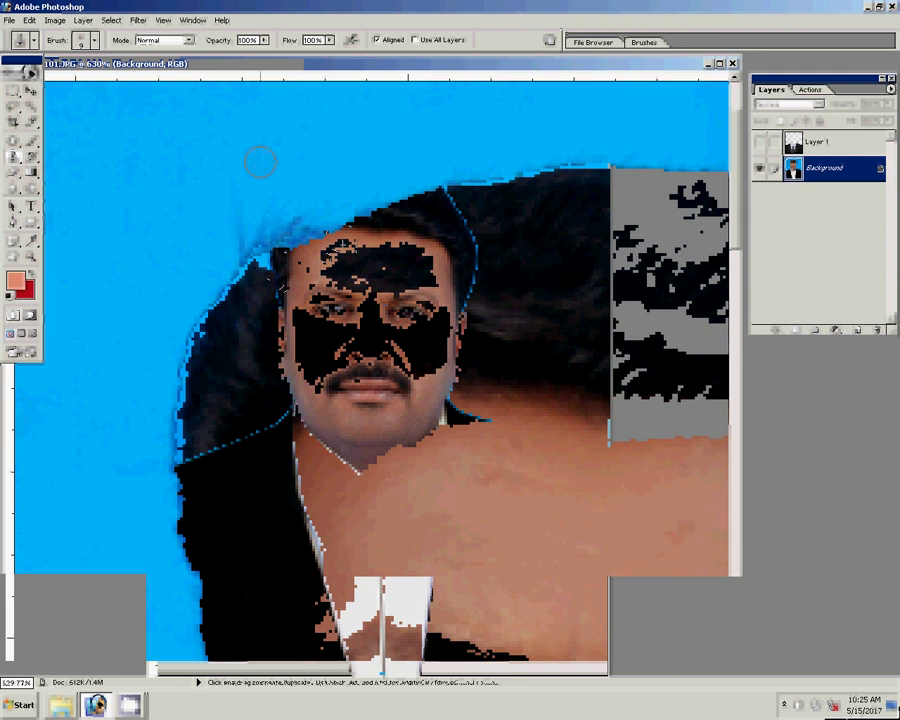
key(z)
right_click(384, 264)
click(383, 286)
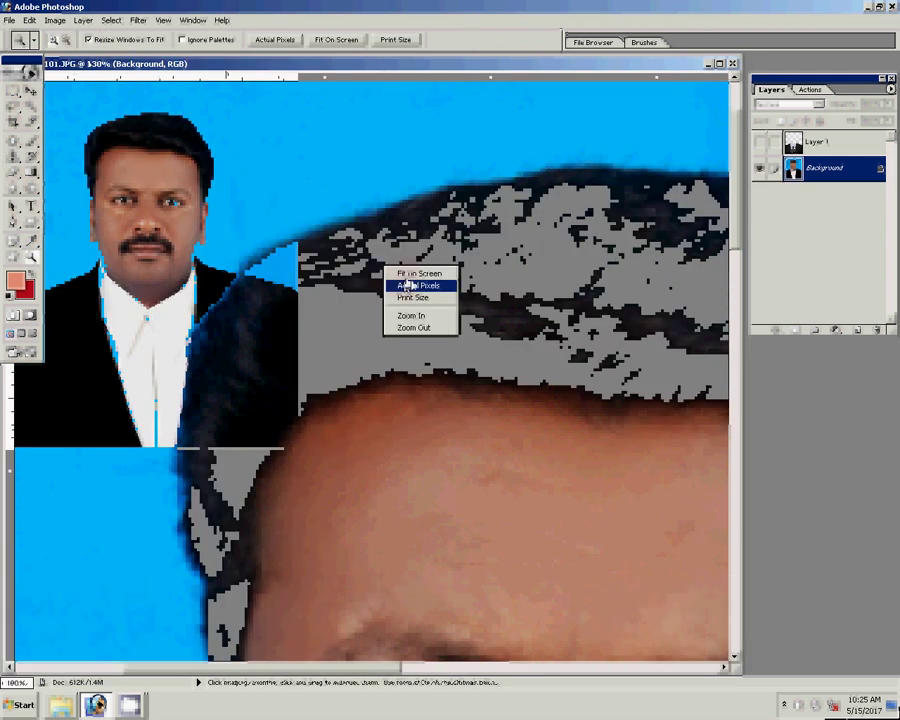
drag(190, 68, 339, 96)
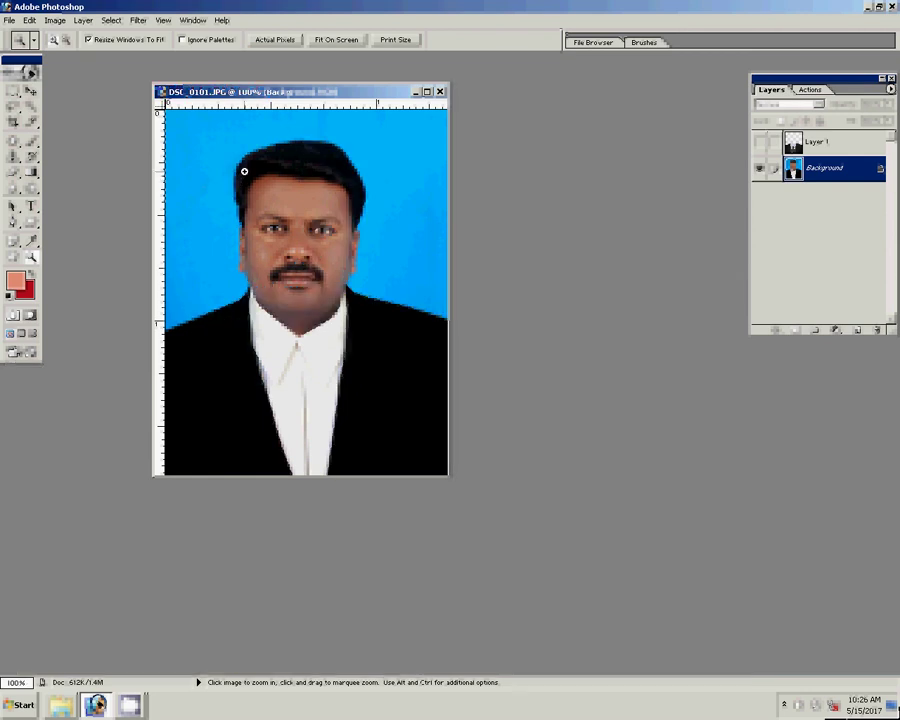
click(809, 90)
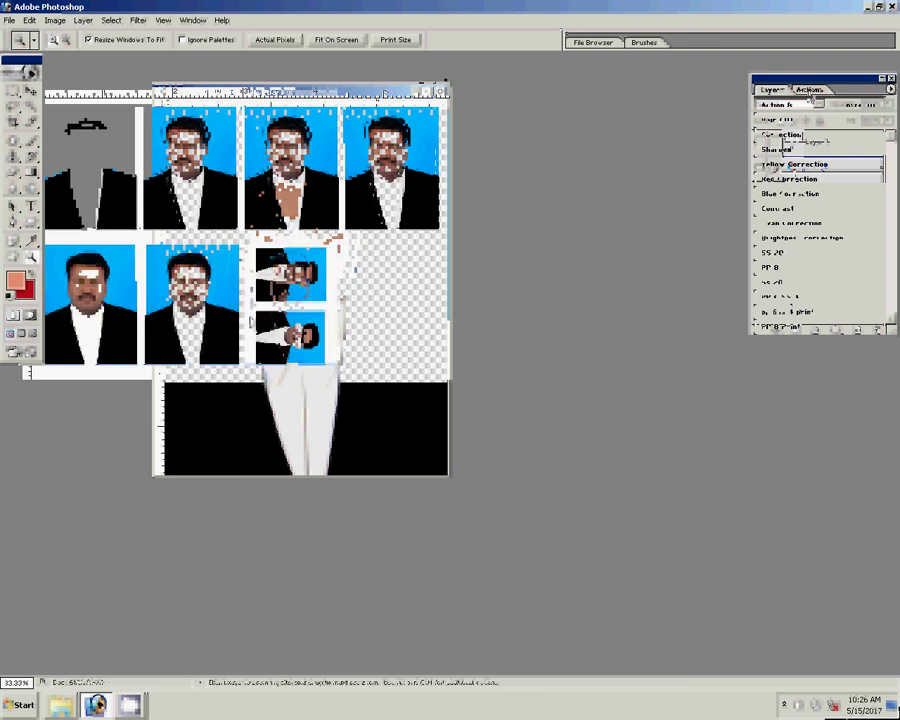
Step: Rotate the sheet canvas 90° clockwise and save it as 17.jpg
click(54, 20)
click(160, 147)
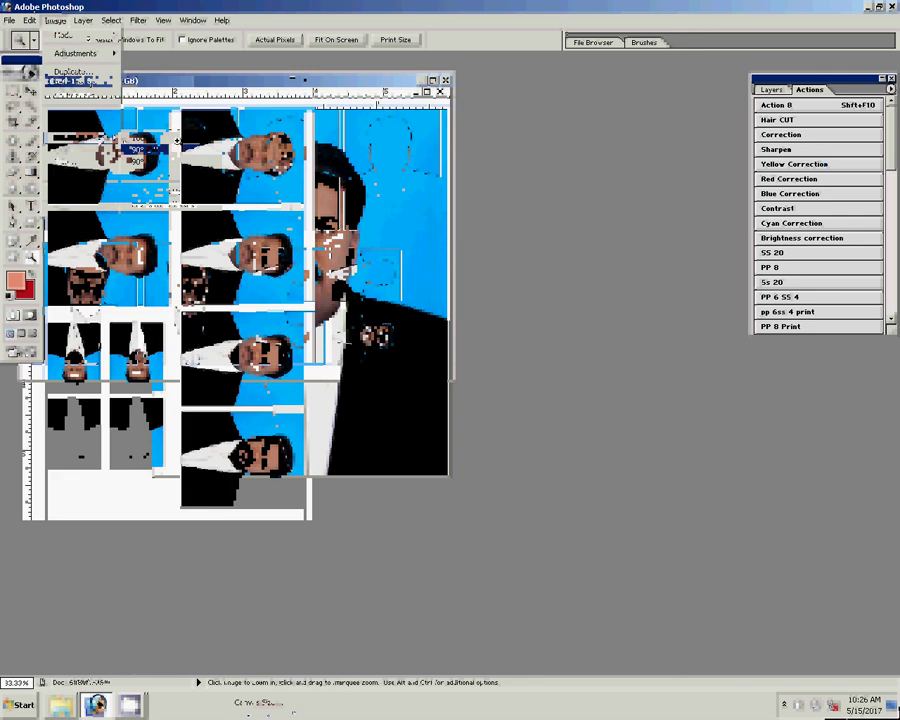
key(ctrl+shift+s)
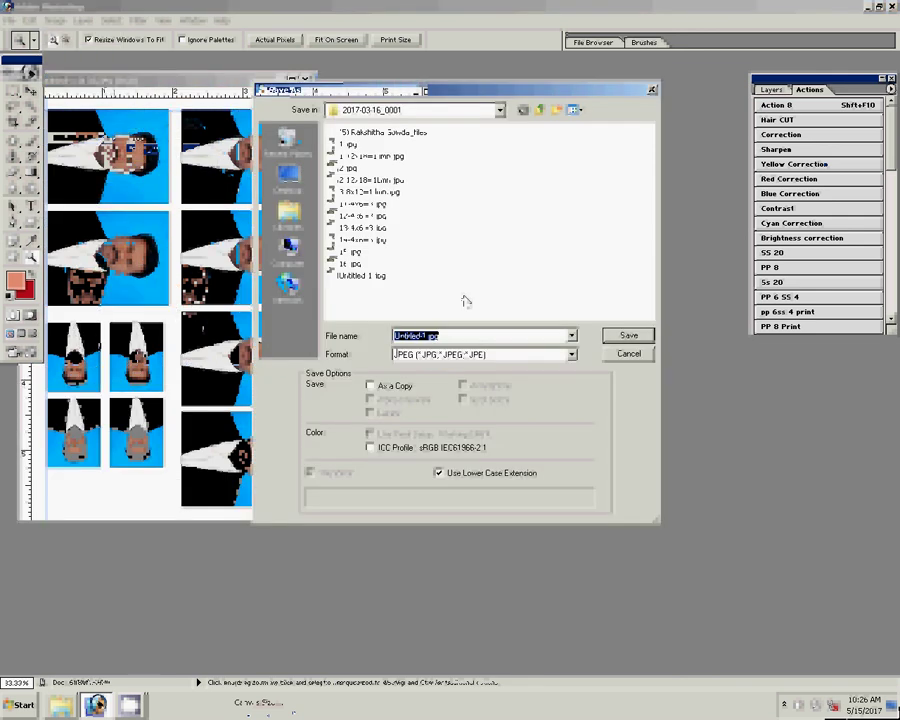
text(1)
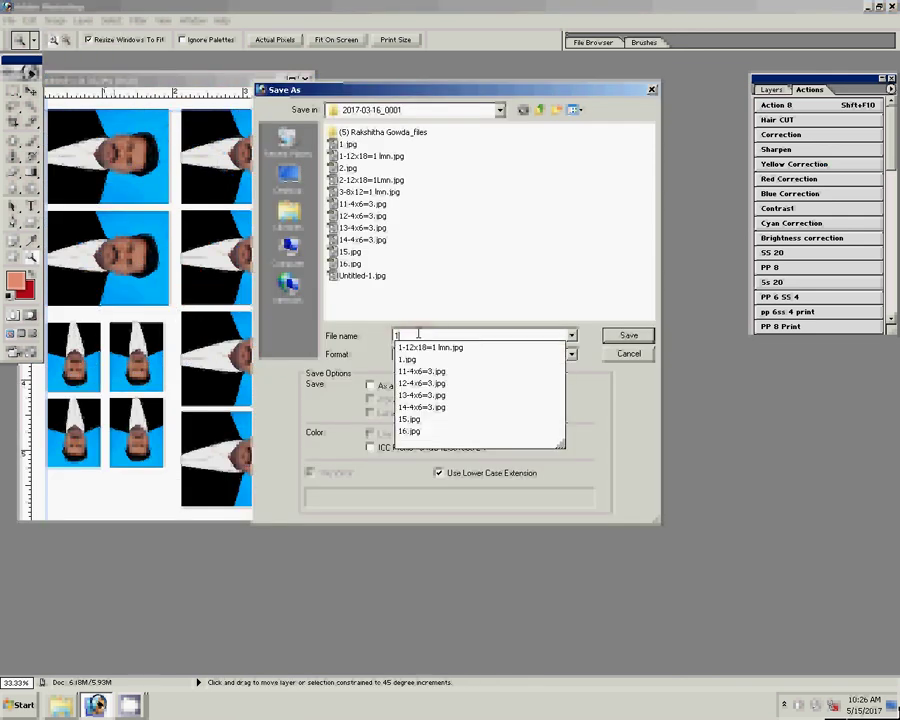
text(7)
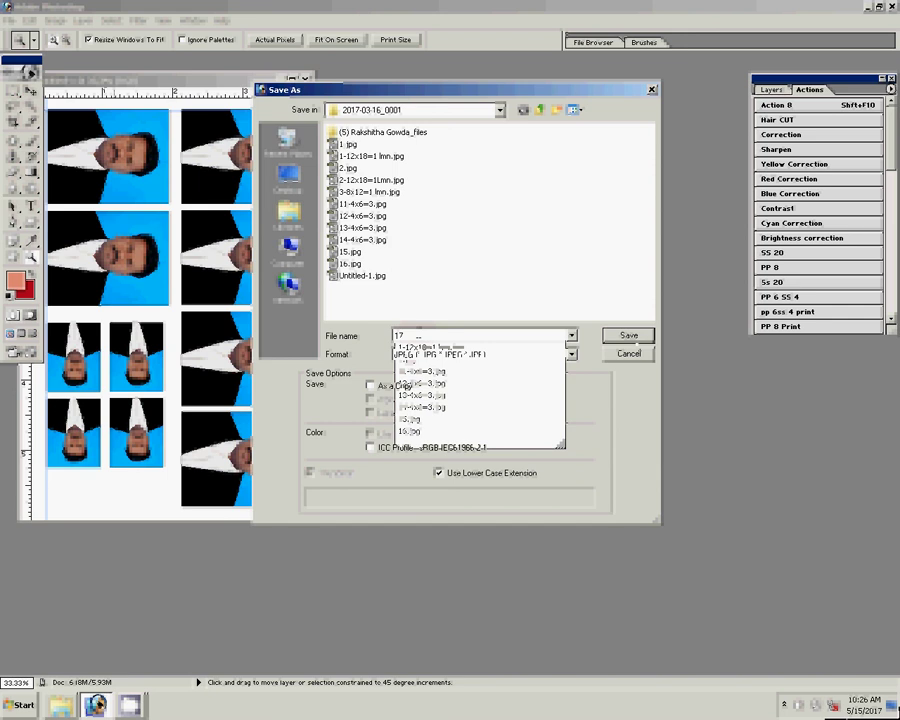
click(632, 336)
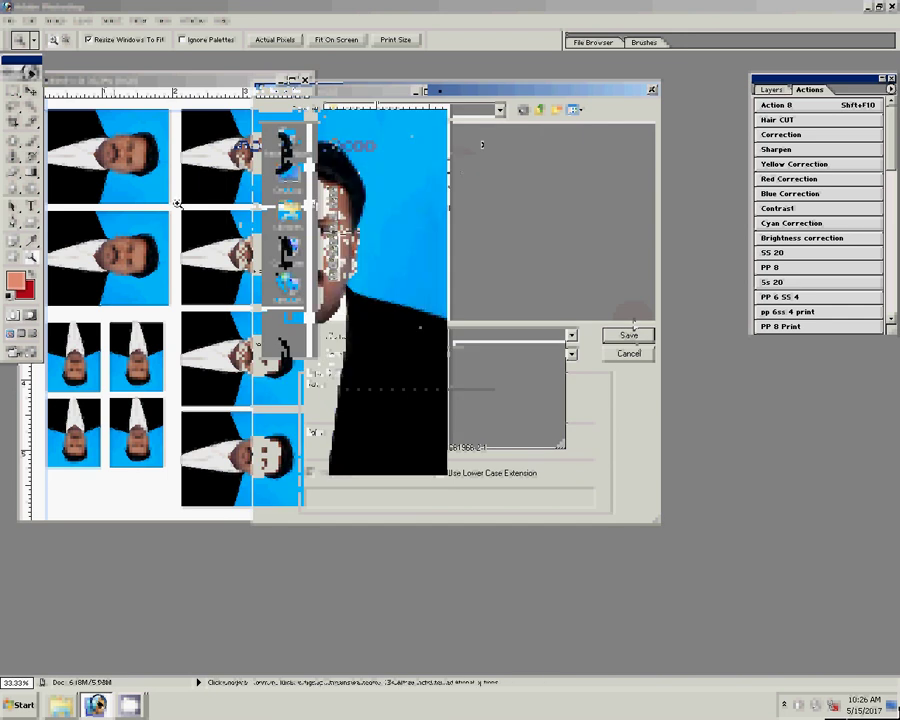
Step: Print the sheet on the HiTi S420 printer
key(ctrl+alt+p)
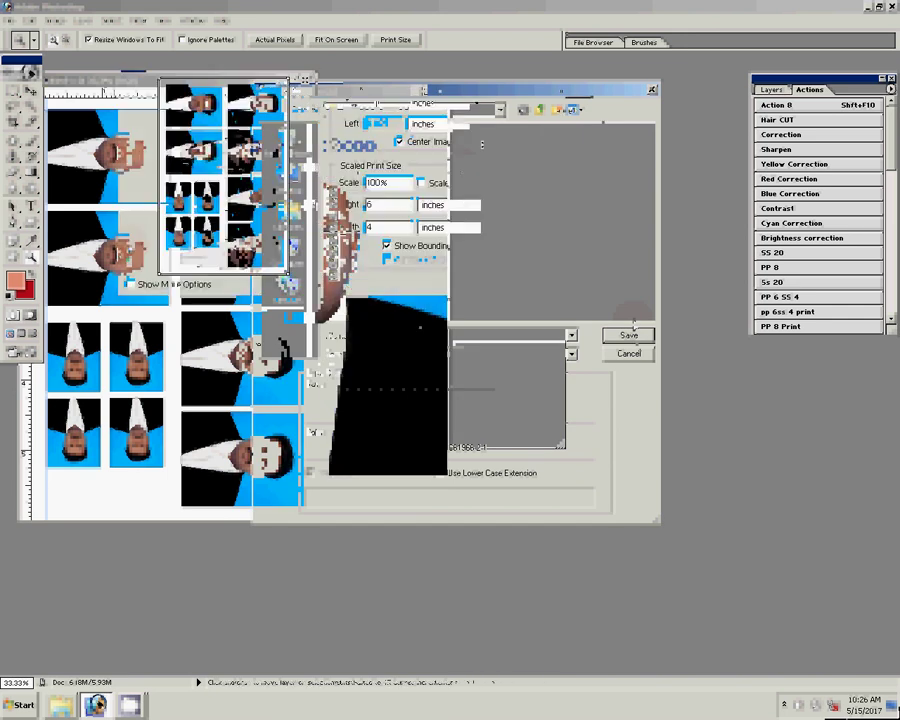
click(563, 92)
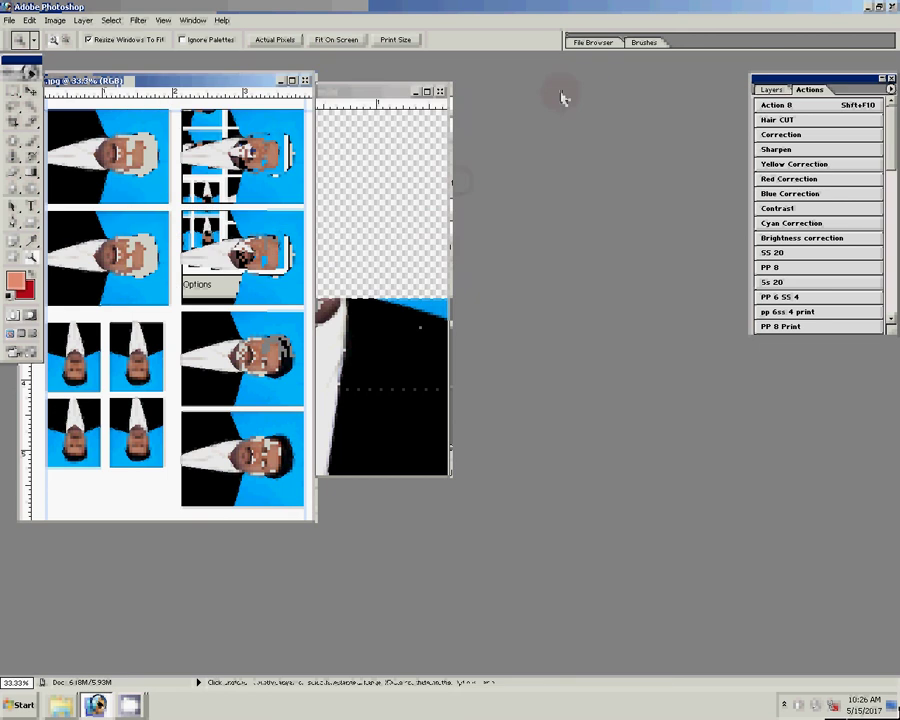
click(487, 257)
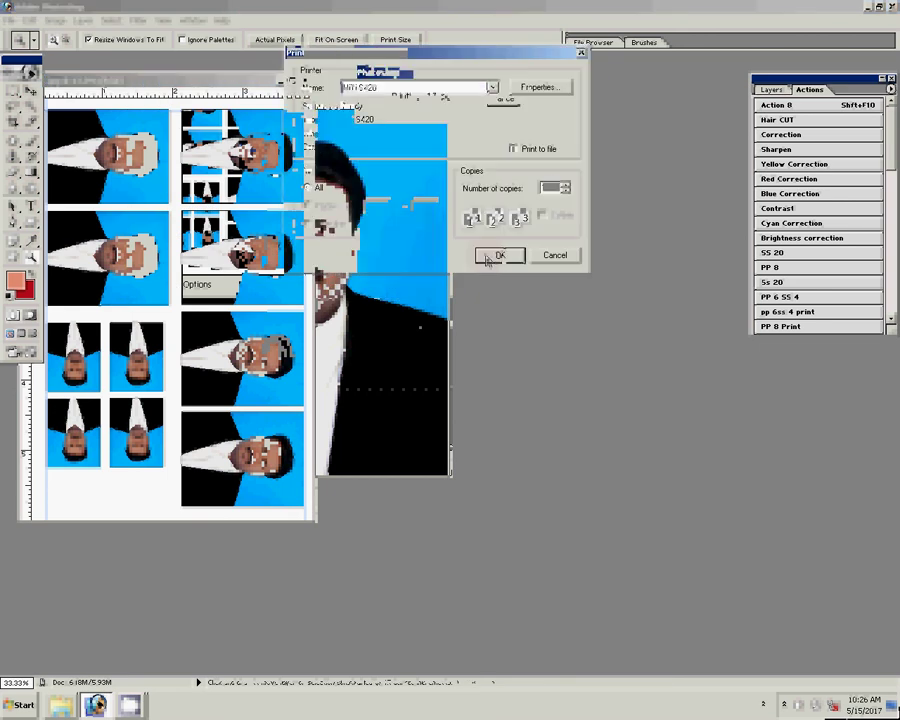